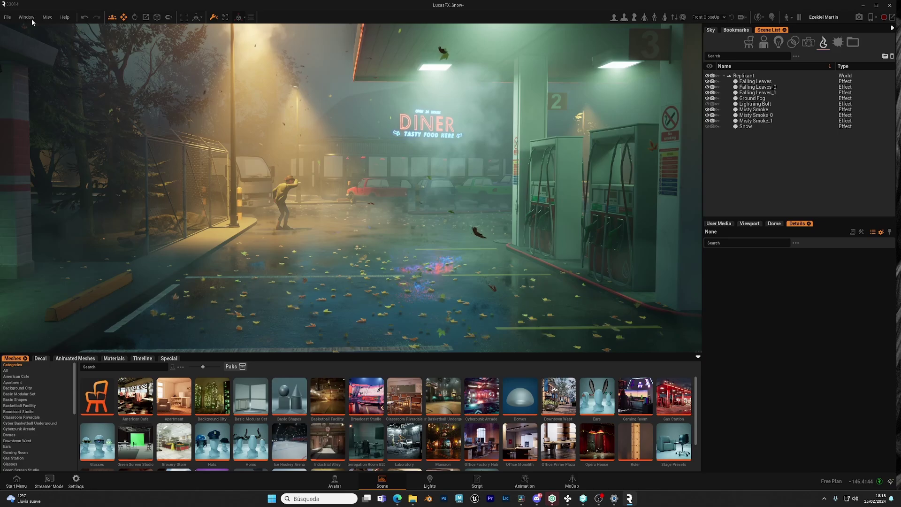
Open the Effects content window and dock it alongside the Meshes, Decal and Materials windows
{"action": "left_click", "coordinate": [28, 18]}
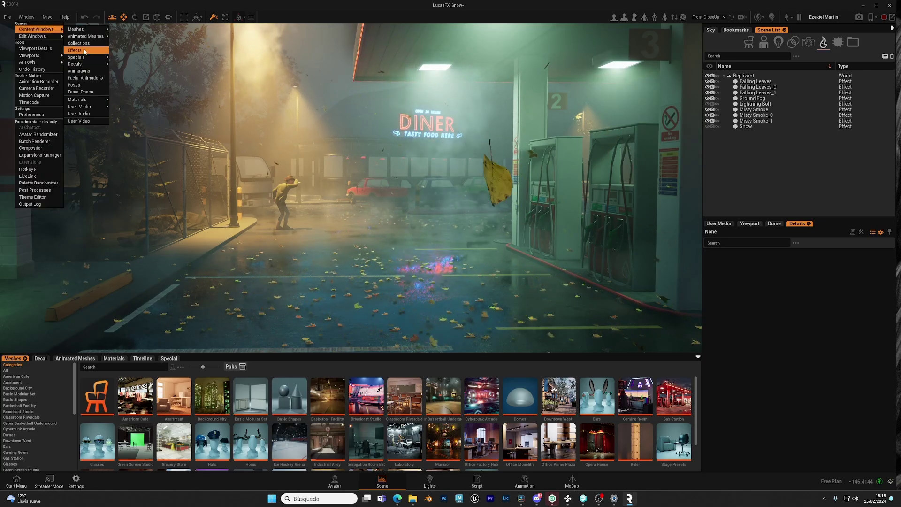
{"action": "left_click", "coordinate": [84, 51]}
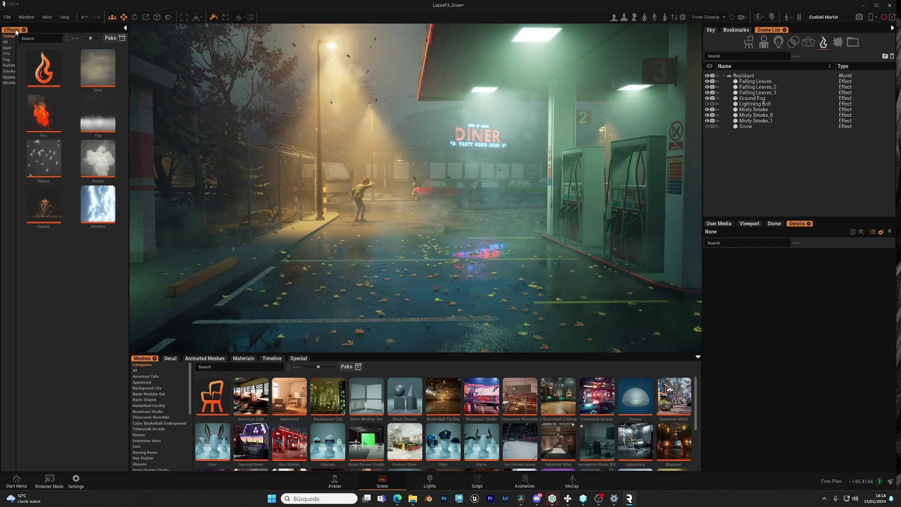
{"action": "left_click_drag", "start_coordinate": [16, 32], "coordinate": [232, 346]}
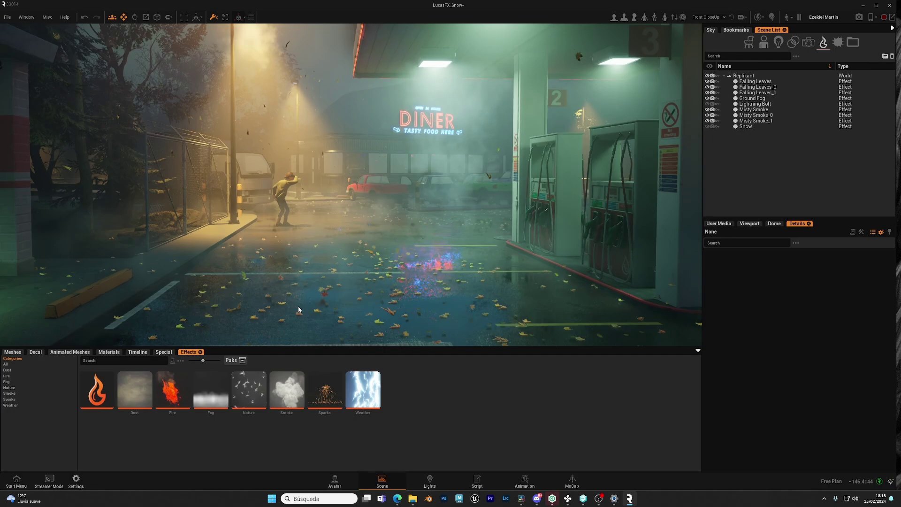
Place a Misty Smoke effect from the Smoke category on the wet parking lot and raise it slightly above the ground
{"action": "right_click_drag", "start_coordinate": [384, 311], "coordinate": [427, 297]}
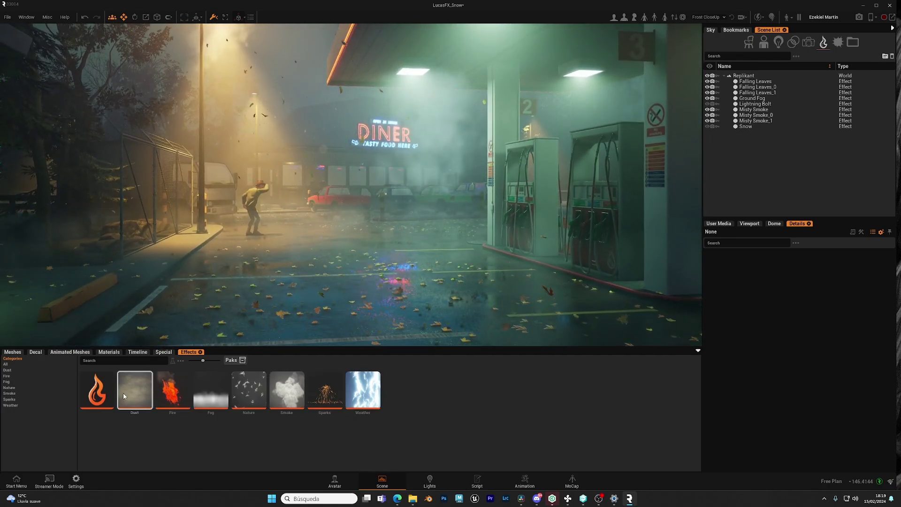
{"action": "right_click_drag", "start_coordinate": [376, 325], "coordinate": [392, 316]}
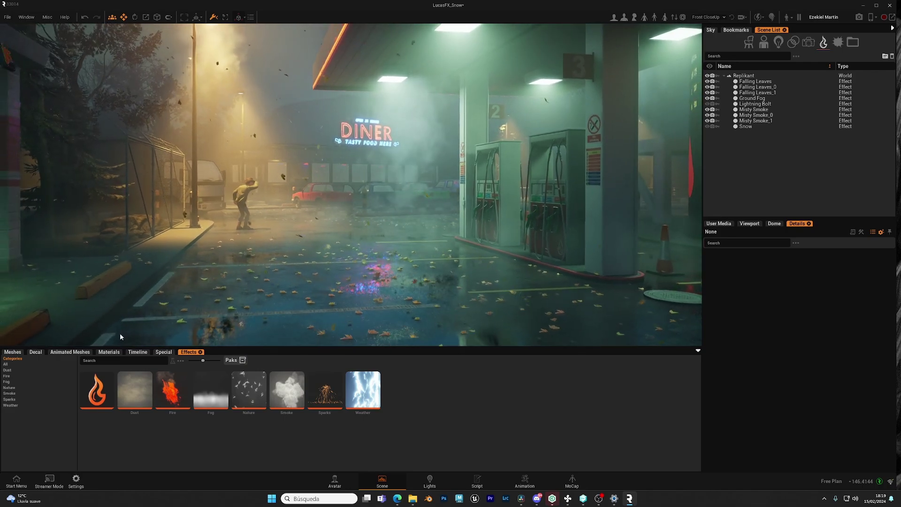
{"action": "left_click", "coordinate": [10, 393]}
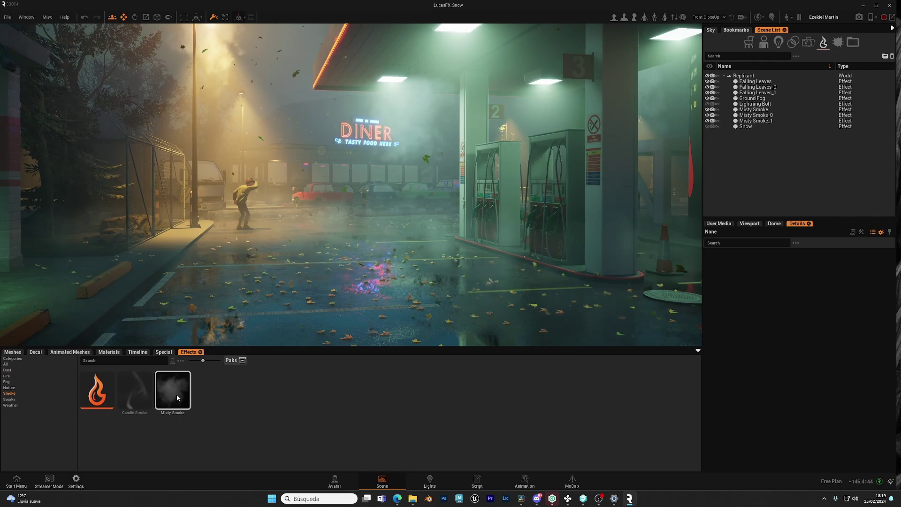
{"action": "left_click_drag", "start_coordinate": [174, 396], "coordinate": [328, 284]}
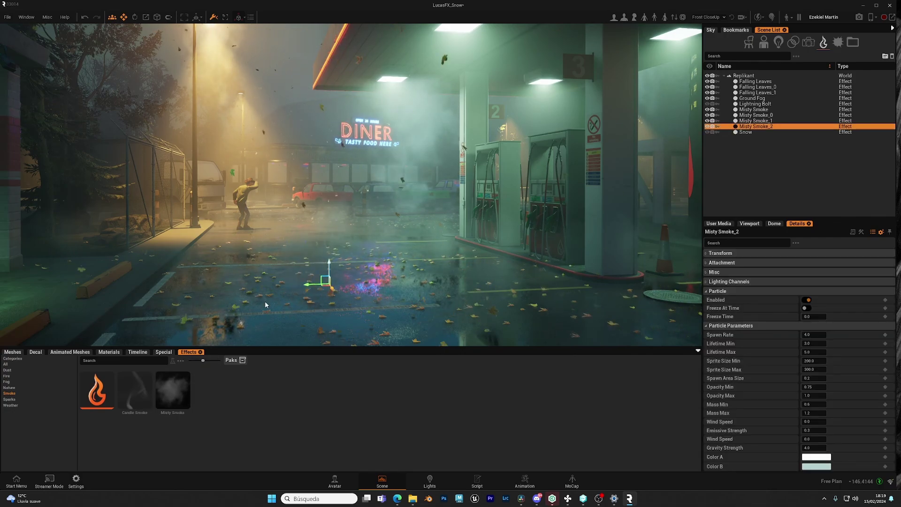
{"action": "left_click_drag", "start_coordinate": [334, 241], "coordinate": [334, 213]}
{"action": "right_click_drag", "start_coordinate": [375, 269], "coordinate": [413, 305]}
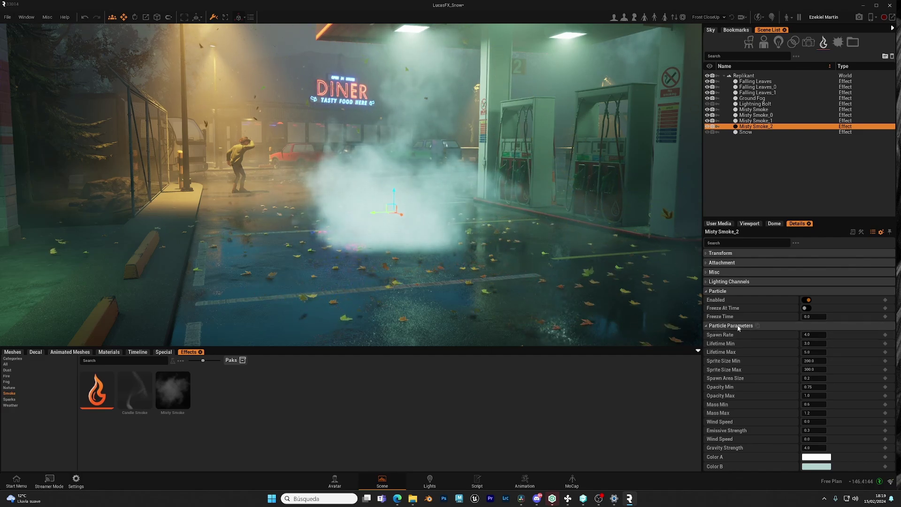
Toggle the new smoke effect's Enabled setting off and back on
{"action": "left_click", "coordinate": [808, 301]}
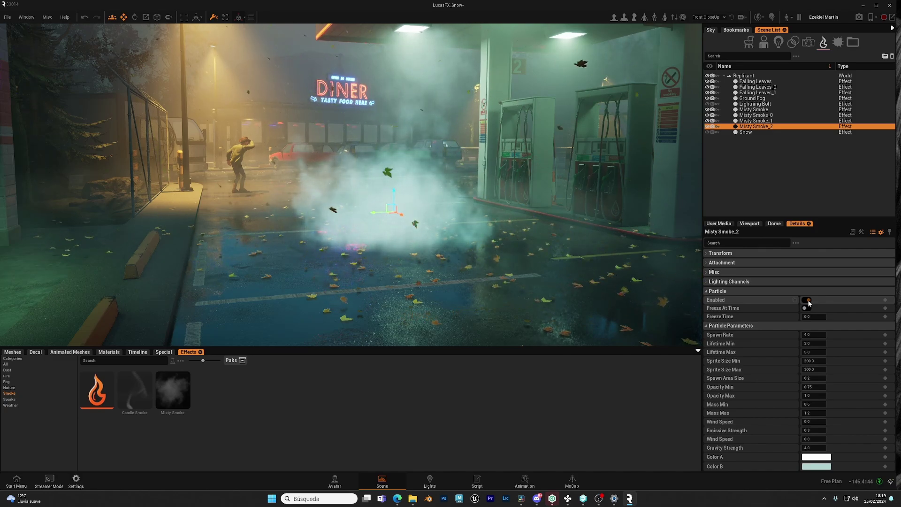
{"action": "left_click", "coordinate": [808, 301]}
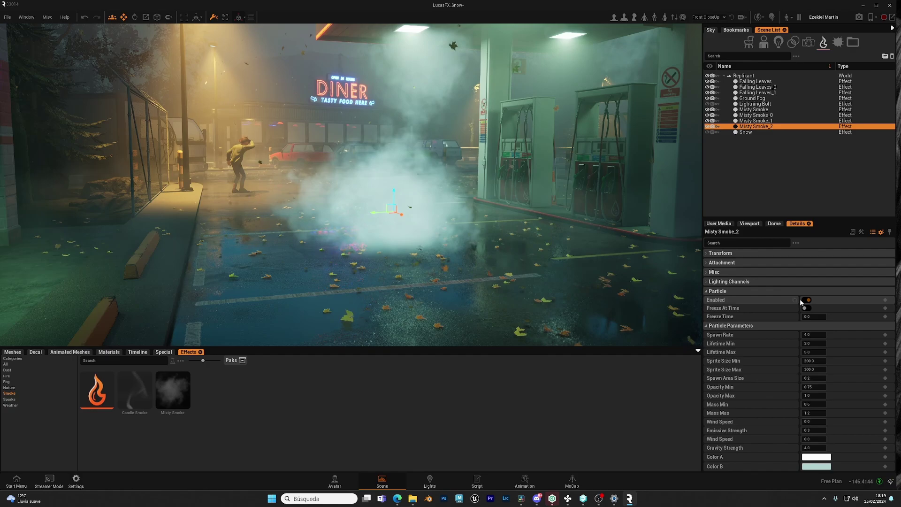
{"action": "left_click_drag", "start_coordinate": [701, 298], "coordinate": [700, 297]}
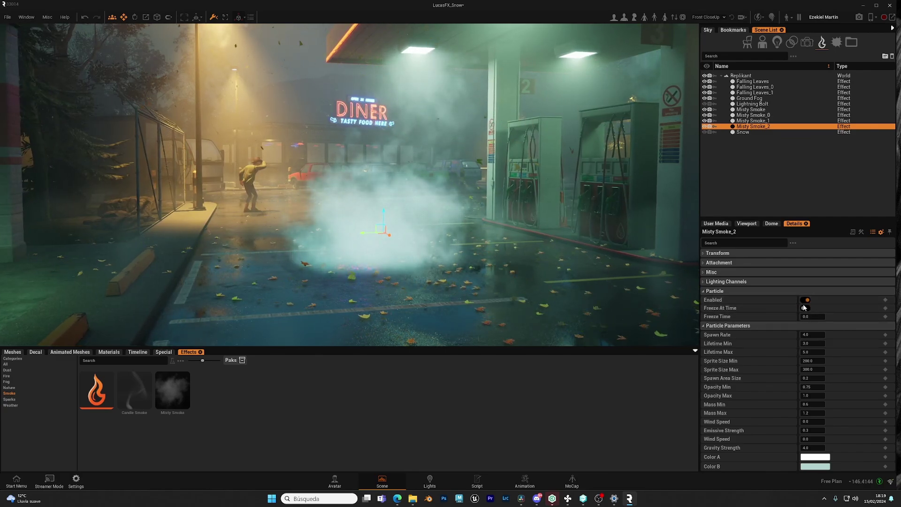
Try Freeze At Time on the smoke with a Freeze Time of about 1.4, and turn the freezing off again
{"action": "left_click_drag", "start_coordinate": [813, 317], "coordinate": [859, 318]}
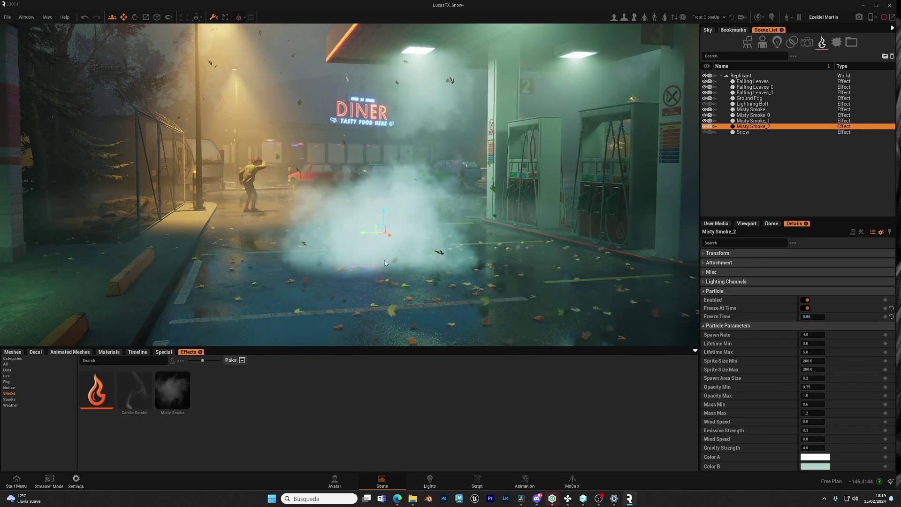
{"action": "left_click_drag", "start_coordinate": [812, 318], "coordinate": [841, 319]}
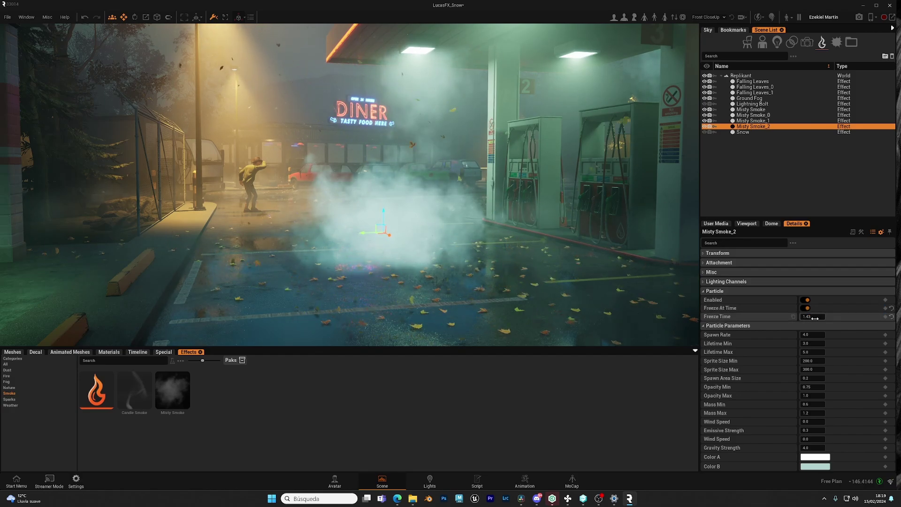
{"action": "mouse_move", "coordinate": [555, 275]}
{"action": "right_mouse_down"}
{"action": "mouse_move", "coordinate": [587, 282]}
{"action": "mouse_move", "coordinate": [568, 279]}
{"action": "right_mouse_up"}
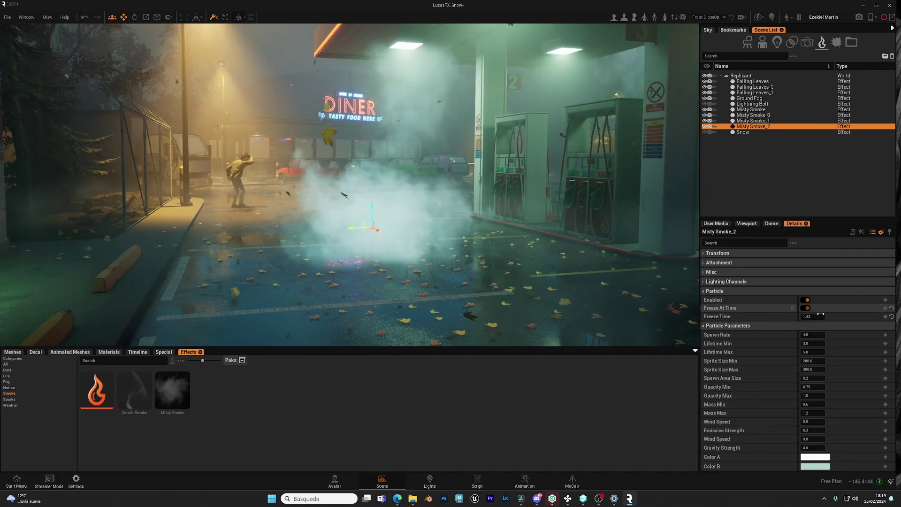
{"action": "left_click", "coordinate": [808, 309]}
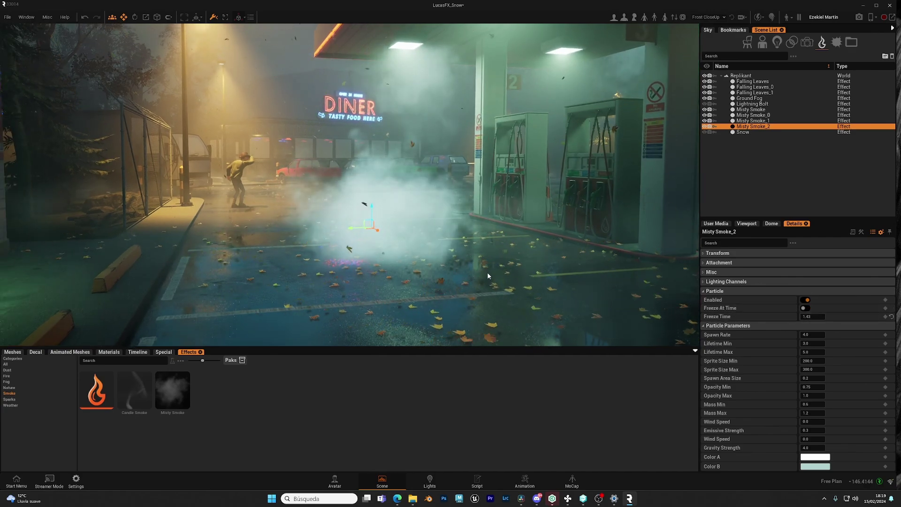
Try a Spawn Rate of 1.0 on the smoke and restore it to 4.0
{"action": "right_click_drag", "start_coordinate": [487, 276], "coordinate": [457, 271]}
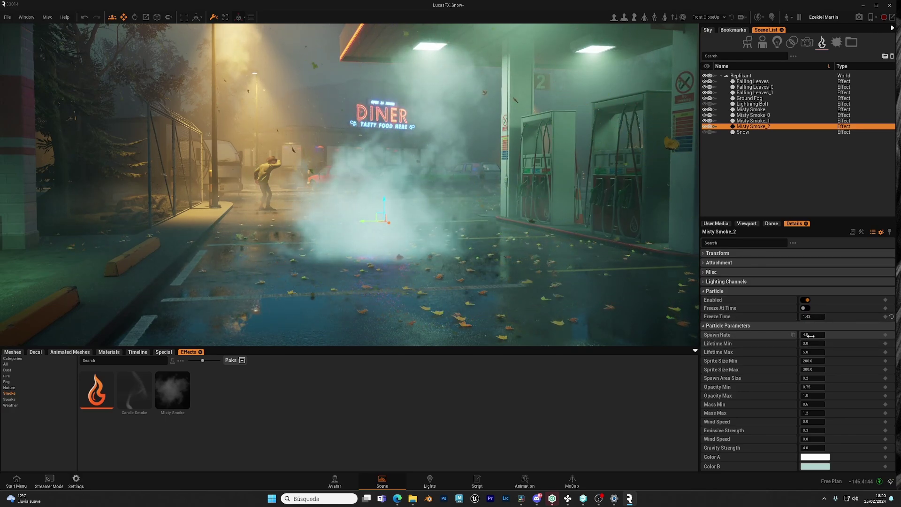
{"action": "mouse_move", "coordinate": [507, 257]}
{"action": "right_mouse_down"}
{"action": "mouse_move", "coordinate": [480, 252]}
{"action": "mouse_move", "coordinate": [502, 251]}
{"action": "right_mouse_up"}
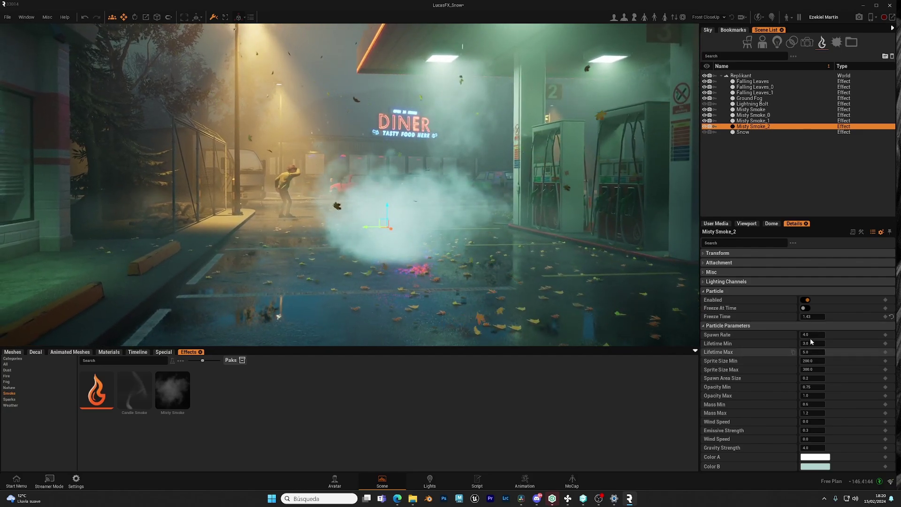
{"action": "left_click_drag", "start_coordinate": [811, 335], "coordinate": [819, 336]}
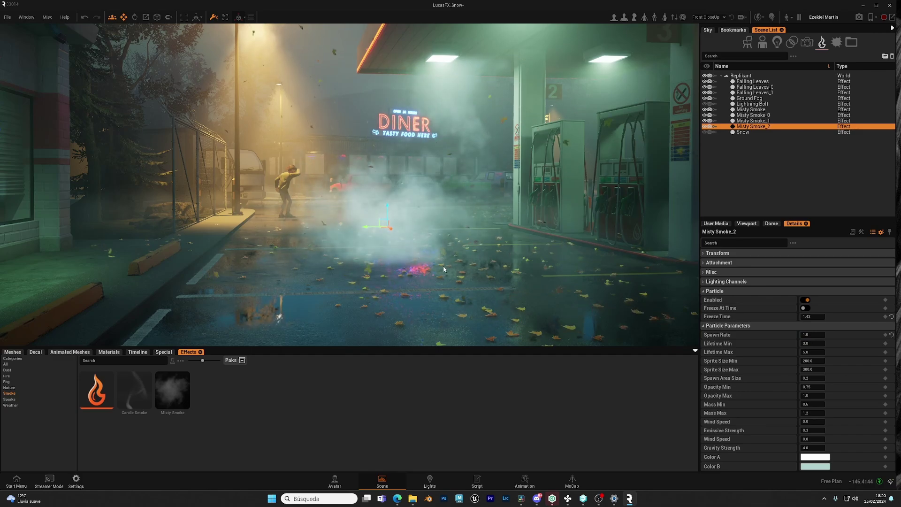
{"action": "right_click_drag", "start_coordinate": [375, 208], "coordinate": [526, 261]}
{"action": "key", "text": "a"}
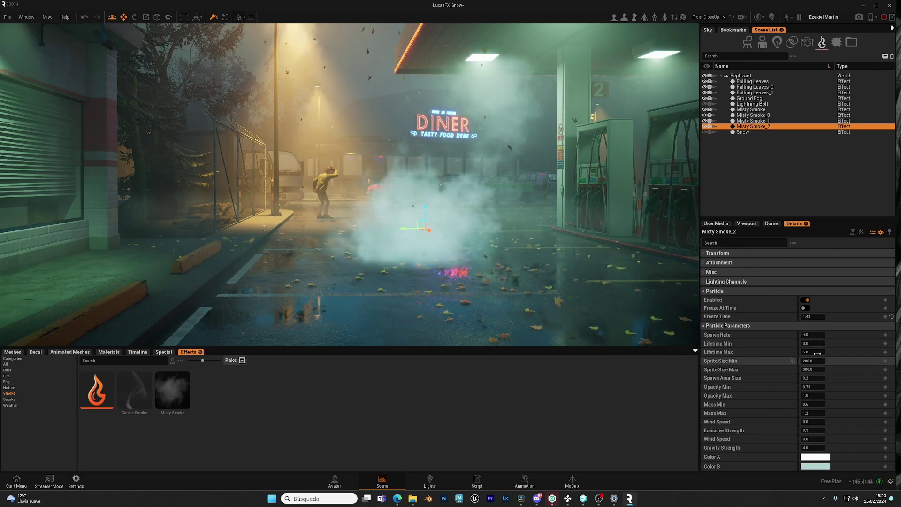
Try Lifetime Min and Max both at 1.0 and again at 16.0 and 11.0, and reset both to their defaults
{"action": "mouse_move", "coordinate": [498, 270]}
{"action": "right_mouse_down"}
{"action": "mouse_move", "coordinate": [480, 261]}
{"action": "mouse_move", "coordinate": [498, 270]}
{"action": "right_mouse_up"}
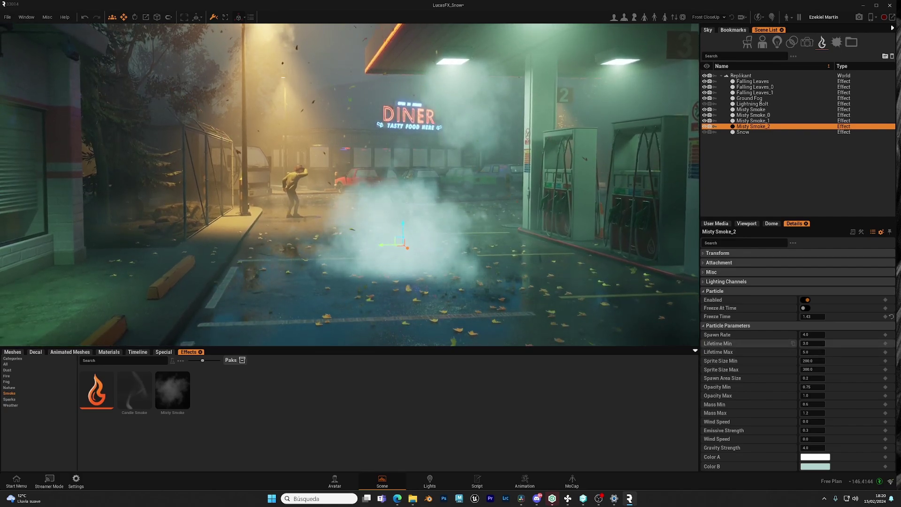
{"action": "left_click_drag", "start_coordinate": [818, 353], "coordinate": [801, 352]}
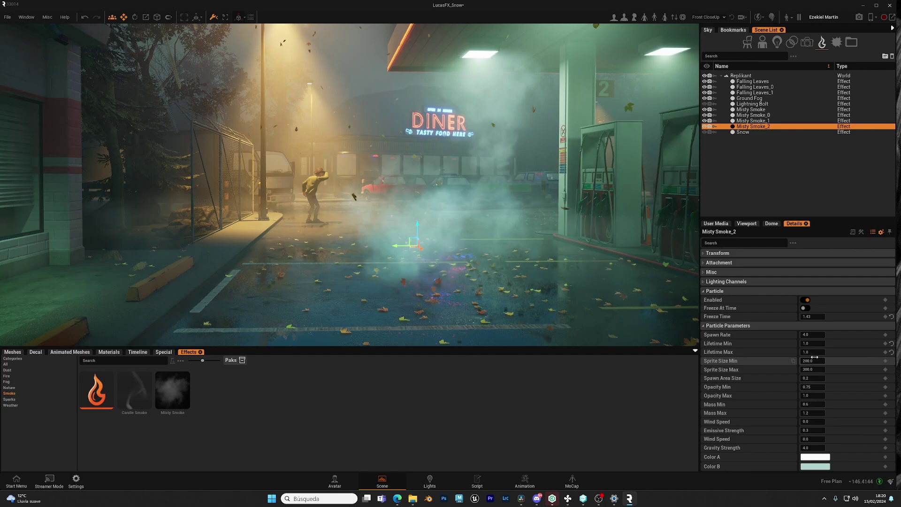
{"action": "left_click_drag", "start_coordinate": [812, 352], "coordinate": [840, 344]}
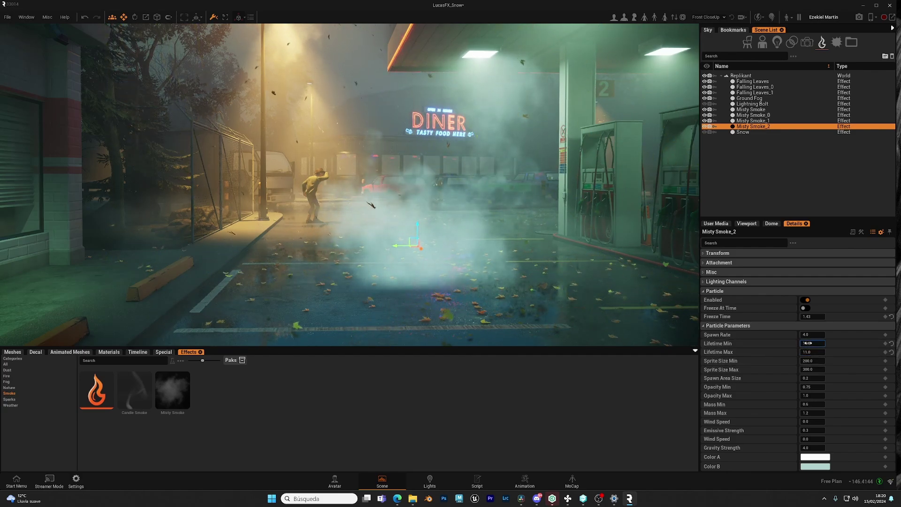
{"action": "key", "text": "Return"}
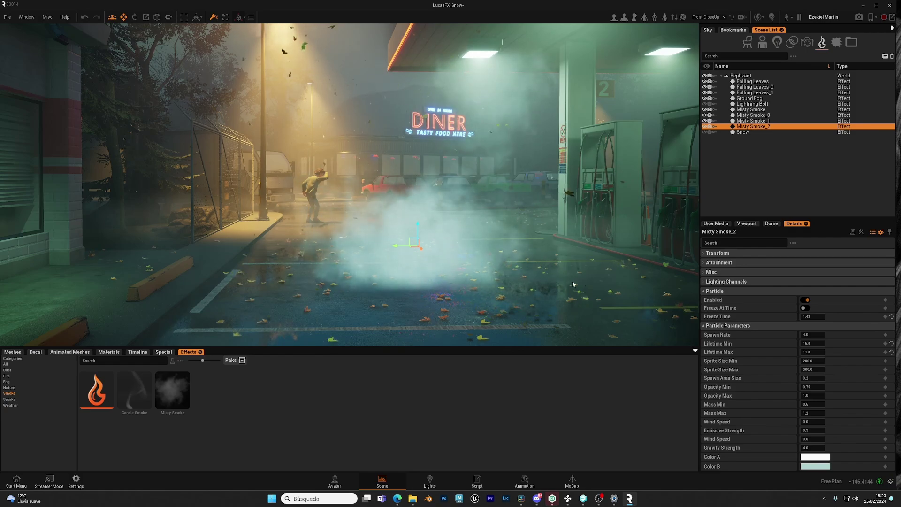
{"action": "right_click_drag", "start_coordinate": [573, 281], "coordinate": [581, 309]}
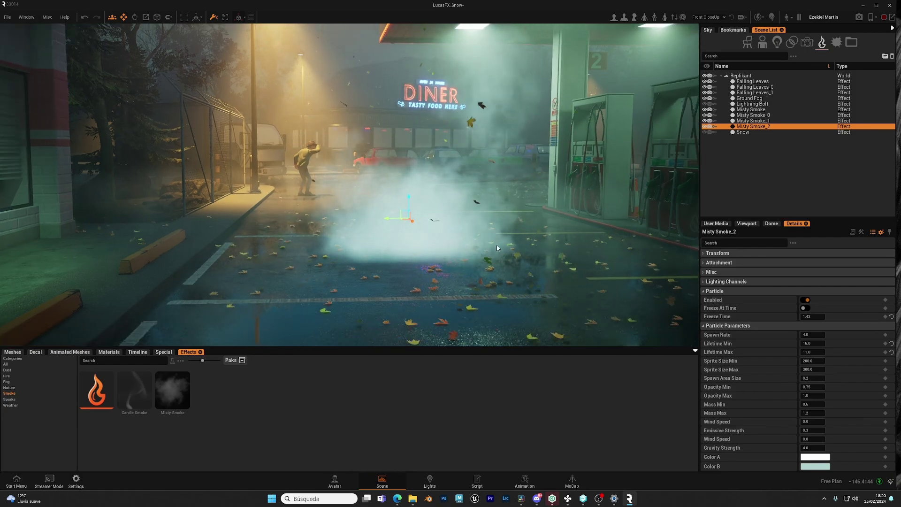
{"action": "left_click", "coordinate": [891, 353]}
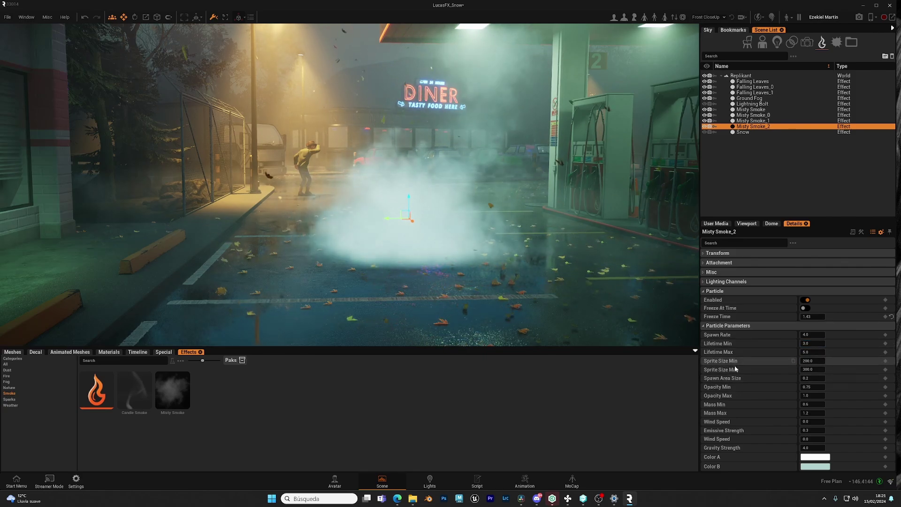
Reduce the smoke's Sprite Size Min to 32.0 and raise its Sprite Size Max to over 1900
{"action": "mouse_move", "coordinate": [523, 275]}
{"action": "right_mouse_down"}
{"action": "mouse_move", "coordinate": [520, 211]}
{"action": "mouse_move", "coordinate": [519, 268]}
{"action": "right_mouse_up"}
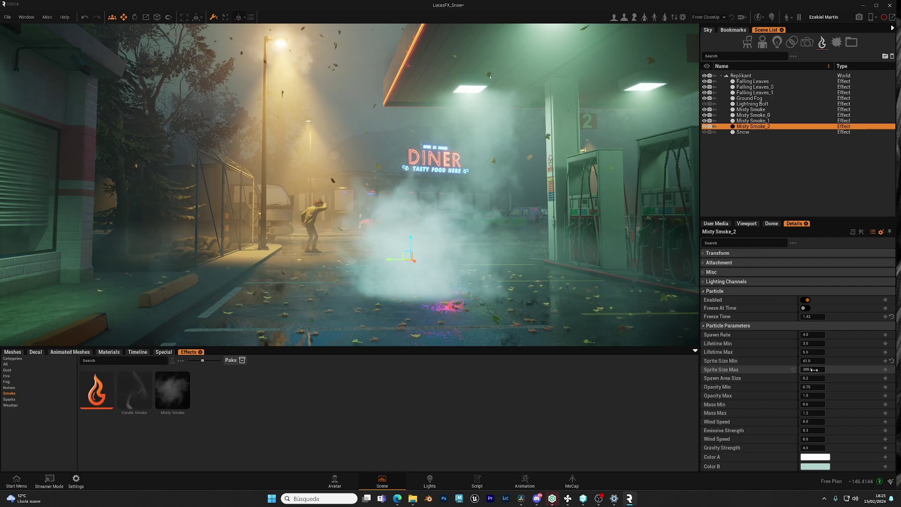
{"action": "mouse_move", "coordinate": [812, 370]}
{"action": "left_mouse_down"}
{"action": "mouse_move", "coordinate": [750, 369]}
{"action": "mouse_move", "coordinate": [805, 361]}
{"action": "left_mouse_up"}
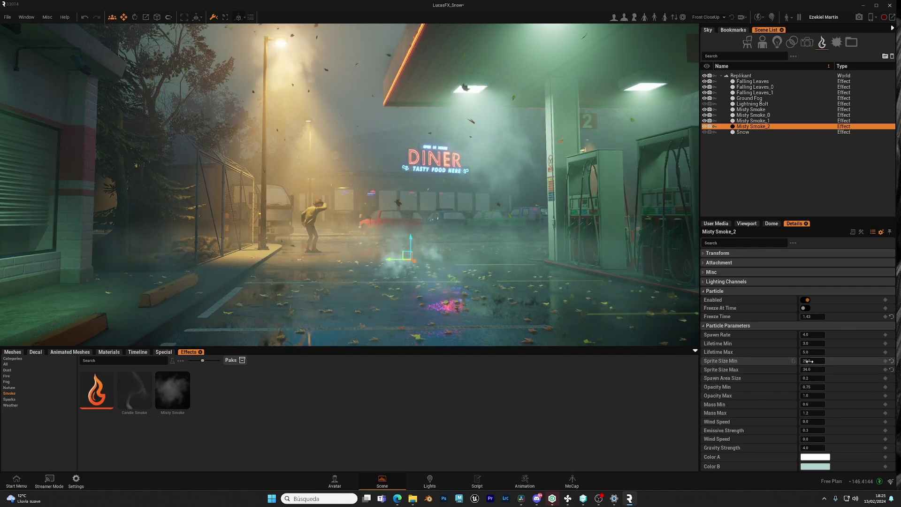
{"action": "left_click_drag", "start_coordinate": [813, 370], "coordinate": [848, 369]}
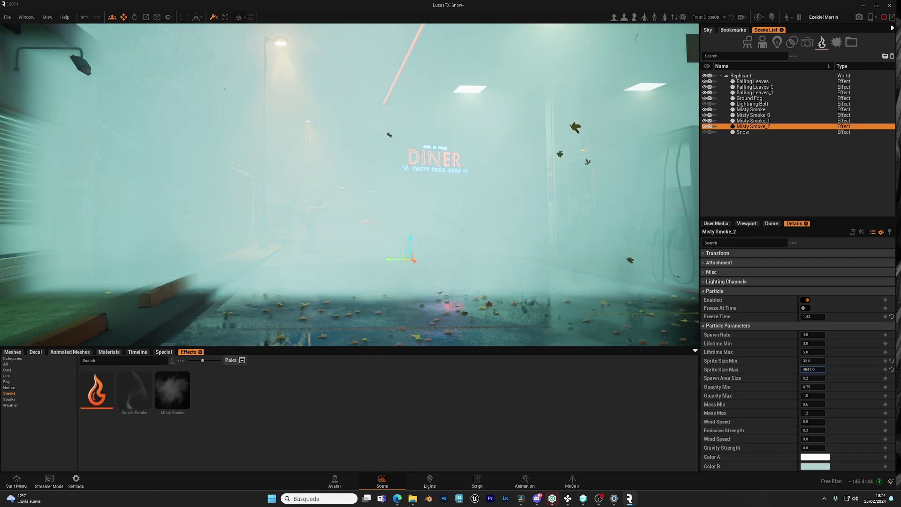
Examine the enlarged smoke cloud from farther back around the gas station and the diner
{"action": "right_click_drag", "start_coordinate": [422, 212], "coordinate": [470, 211]}
{"action": "key", "text": "s"}
{"action": "mouse_move", "coordinate": [372, 280]}
{"action": "right_mouse_down"}
{"action": "mouse_move", "coordinate": [372, 338]}
{"action": "mouse_move", "coordinate": [371, 280]}
{"action": "right_mouse_up"}
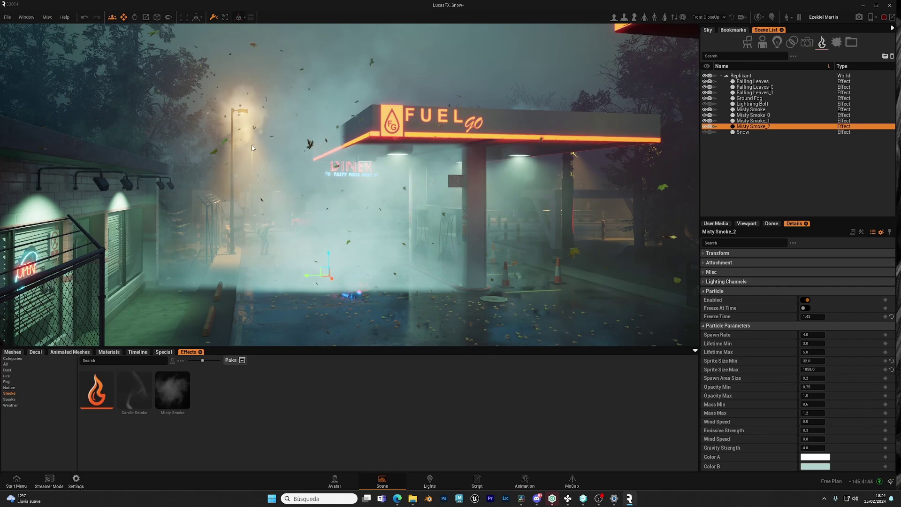
{"action": "right_click_drag", "start_coordinate": [309, 213], "coordinate": [211, 206]}
{"action": "key", "text": "w"}
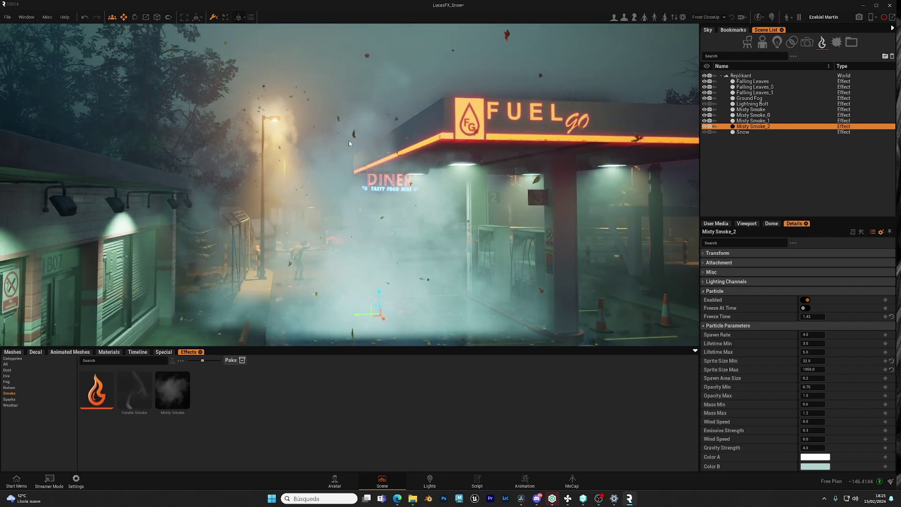
{"action": "right_click_drag", "start_coordinate": [406, 281], "coordinate": [436, 309]}
{"action": "key", "text": "s"}
{"action": "key", "text": "e"}
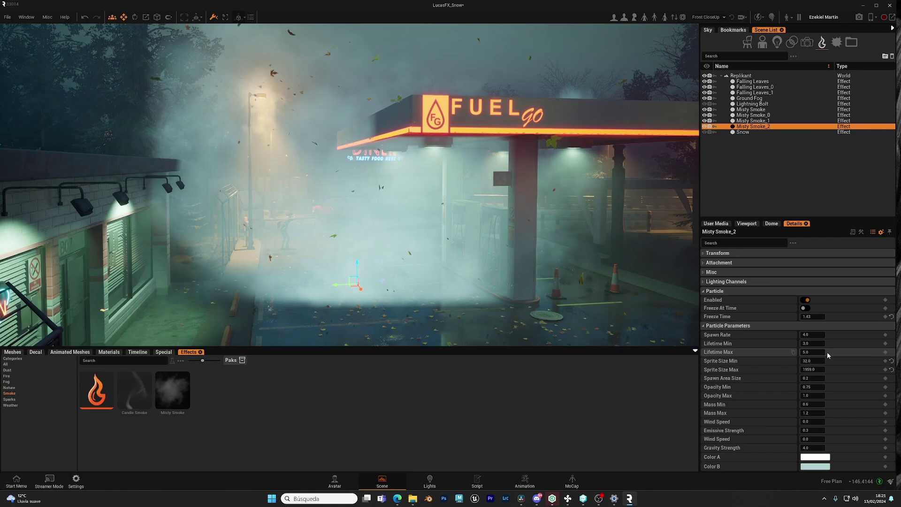
Lower the smoke's Sprite Size Max to 126.0 and widen its Spawn Area Size to 13.0
{"action": "left_click_drag", "start_coordinate": [818, 370], "coordinate": [780, 369]}
{"action": "right_click_drag", "start_coordinate": [413, 207], "coordinate": [385, 214]}
{"action": "key", "text": "w"}
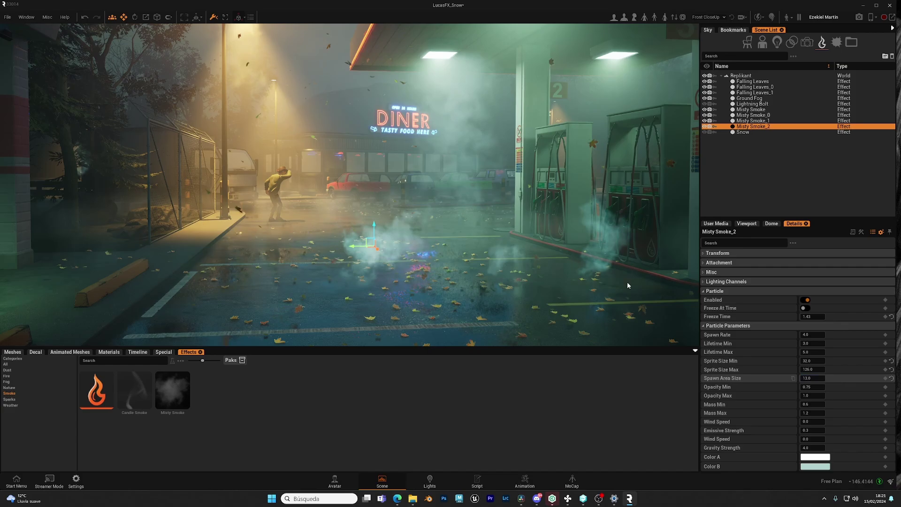
Set the smoke's Sprite Size Min to 74.0, Sprite Size Max to 1466.0 and Spawn Area Size to 4.0
{"action": "right_click_drag", "start_coordinate": [628, 283], "coordinate": [445, 168]}
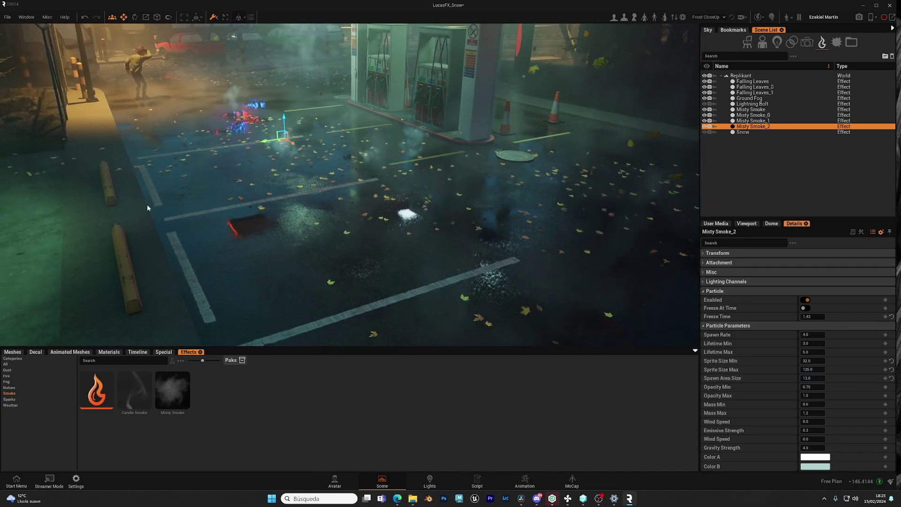
{"action": "middle_click_drag", "start_coordinate": [570, 201], "coordinate": [566, 234]}
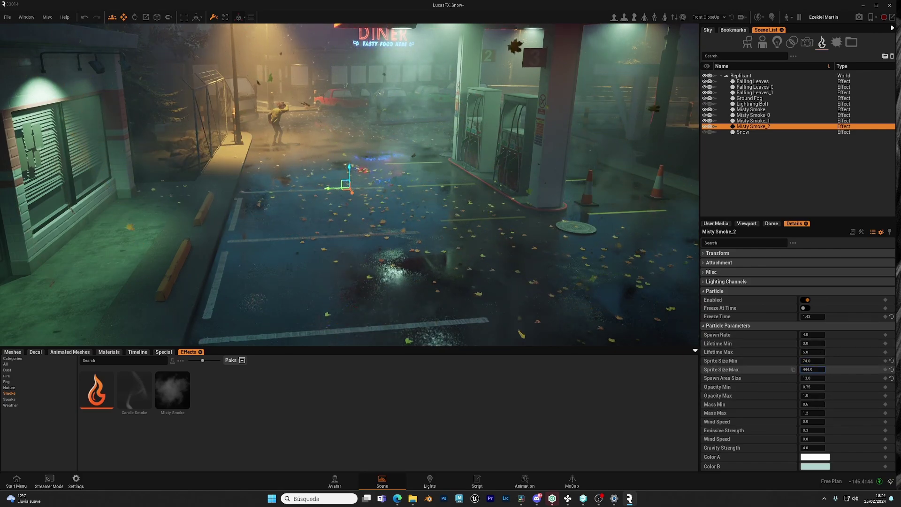
{"action": "right_click_drag", "start_coordinate": [449, 192], "coordinate": [209, 154]}
{"action": "key", "text": "w"}
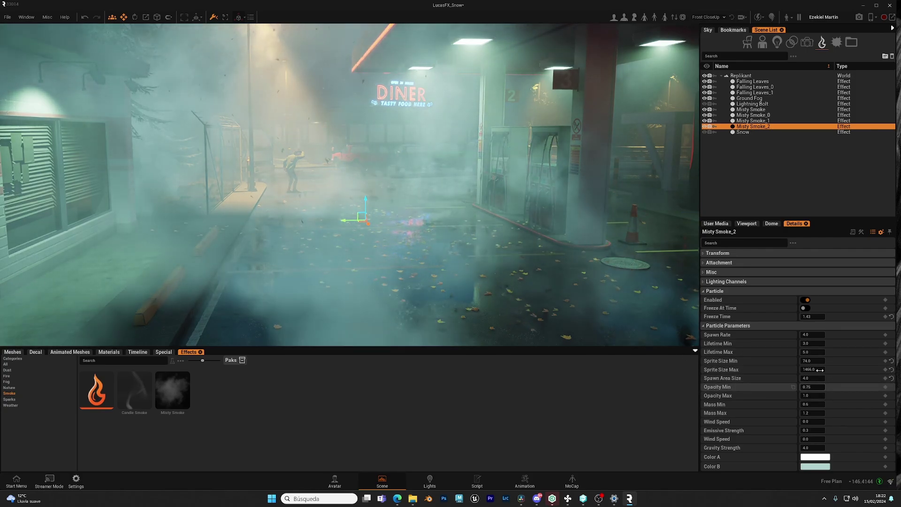
Reset the smoke's Sprite Size Min, Sprite Size Max and Spawn Area Size to their default values
{"action": "left_click_drag", "start_coordinate": [814, 370], "coordinate": [751, 370]}
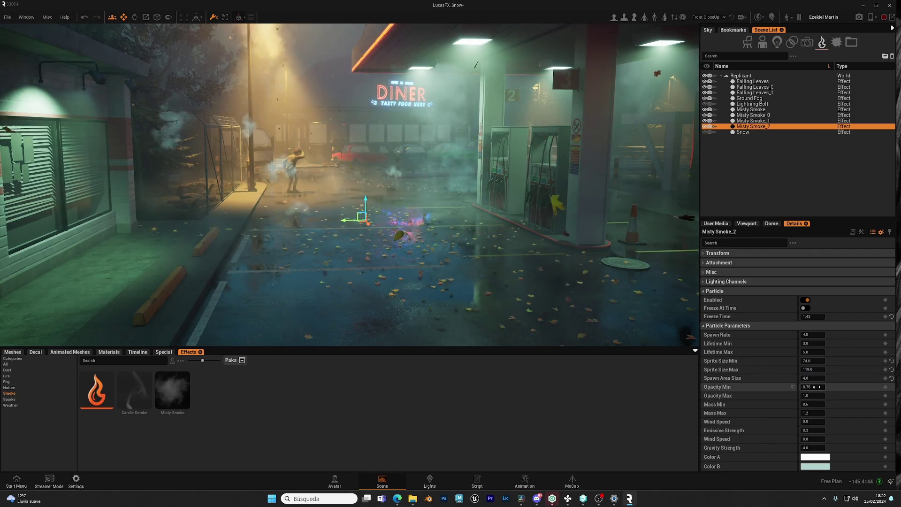
{"action": "left_click", "coordinate": [892, 360]}
{"action": "left_click", "coordinate": [892, 369]}
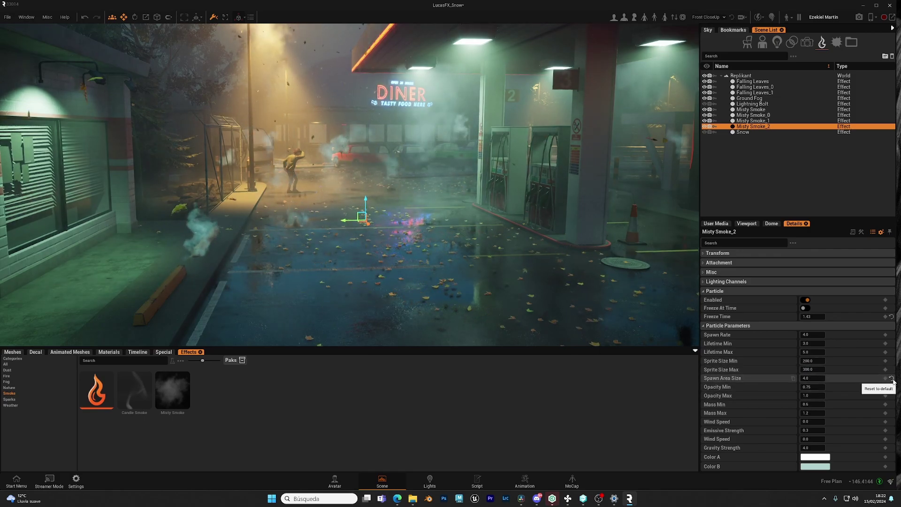
{"action": "right_click_drag", "start_coordinate": [350, 185], "coordinate": [313, 224]}
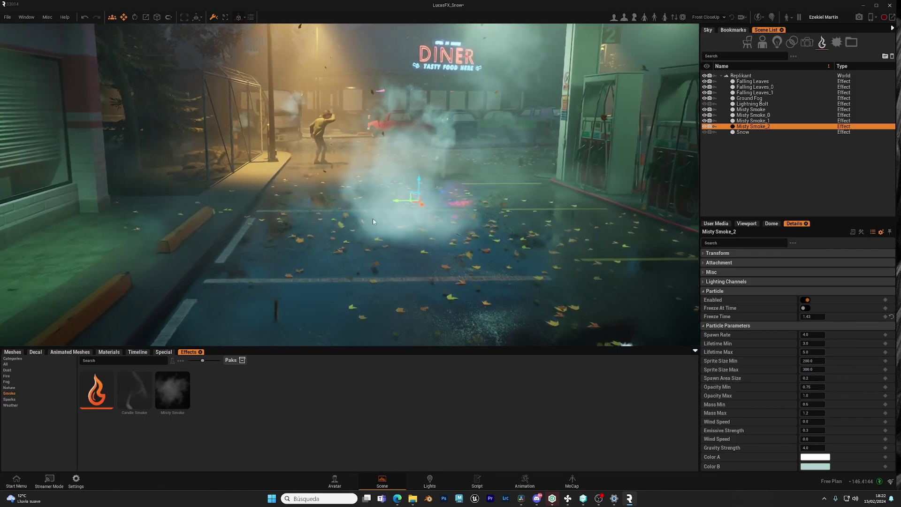
Try the smoke with Opacity Min and Opacity Max at 0.1, and restore both opacity defaults
{"action": "left_click", "coordinate": [816, 398]}
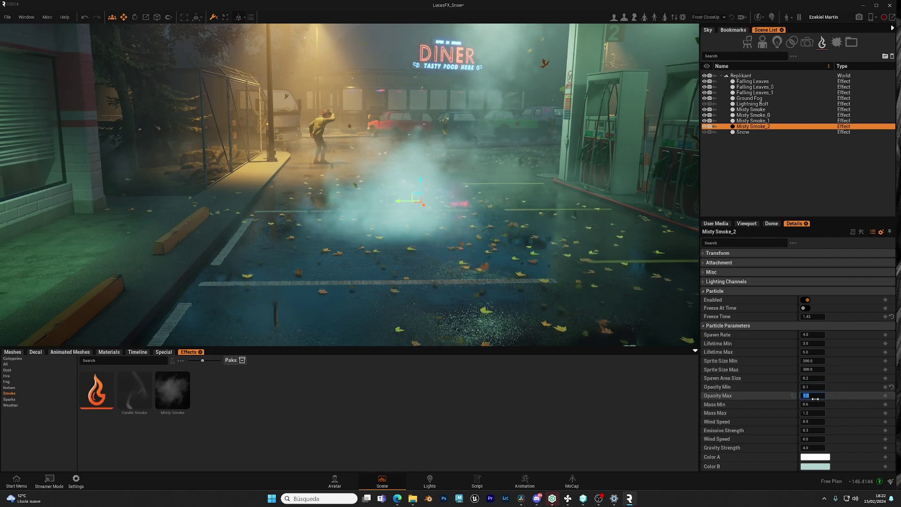
{"action": "type", "text": "0.1"}
{"action": "key", "text": "Return"}
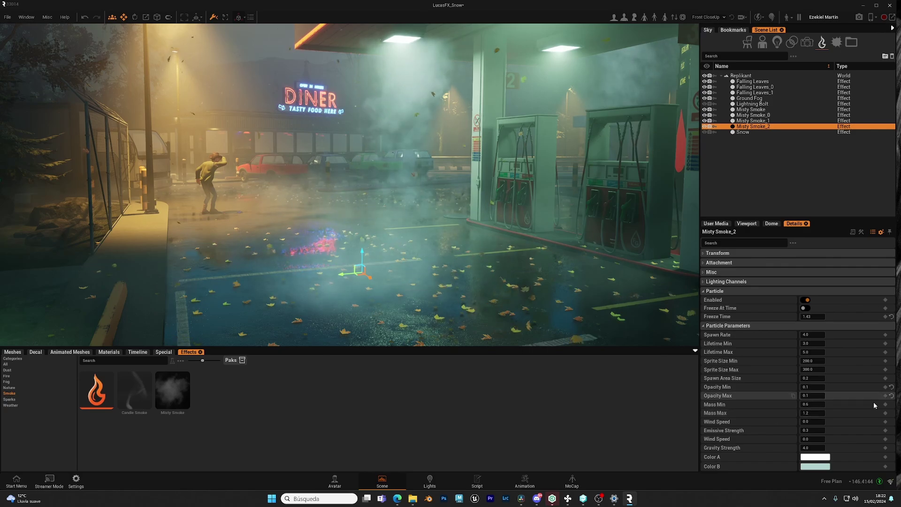
{"action": "left_click", "coordinate": [891, 387]}
{"action": "left_click", "coordinate": [892, 396]}
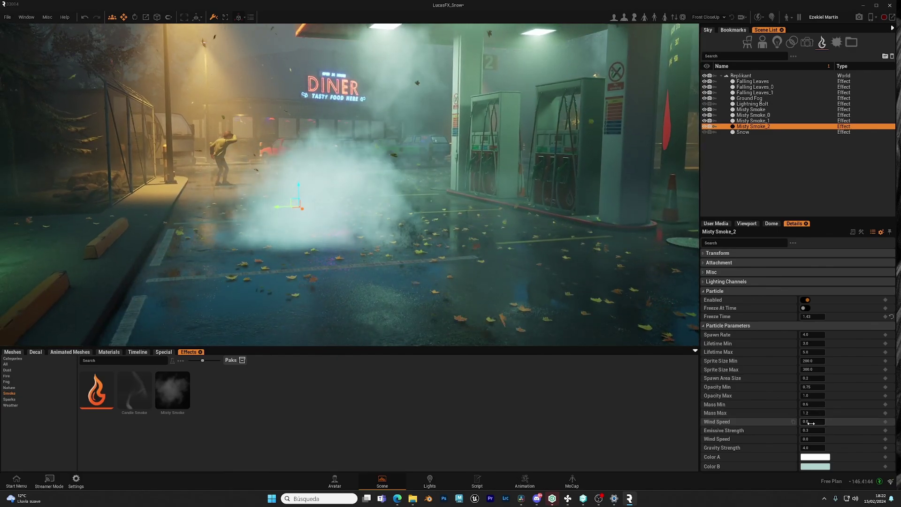
Try the smoke with both Wind Speed values at 9.0, and restore their defaults
{"action": "left_click_drag", "start_coordinate": [812, 422], "coordinate": [841, 422]}
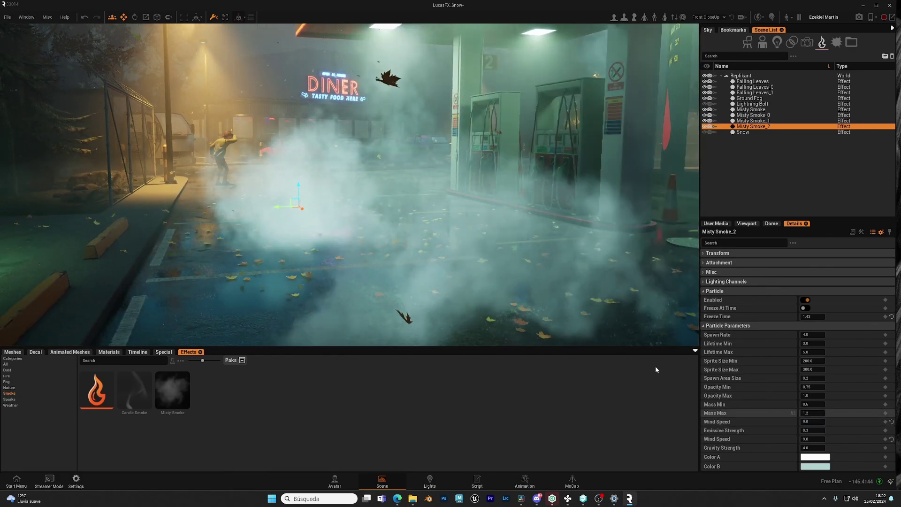
{"action": "right_click_drag", "start_coordinate": [540, 292], "coordinate": [681, 292]}
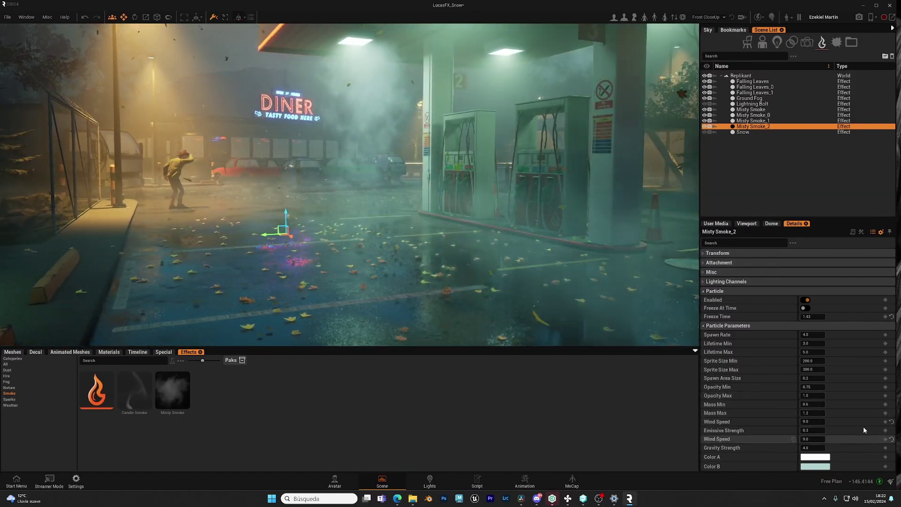
{"action": "left_click", "coordinate": [891, 422]}
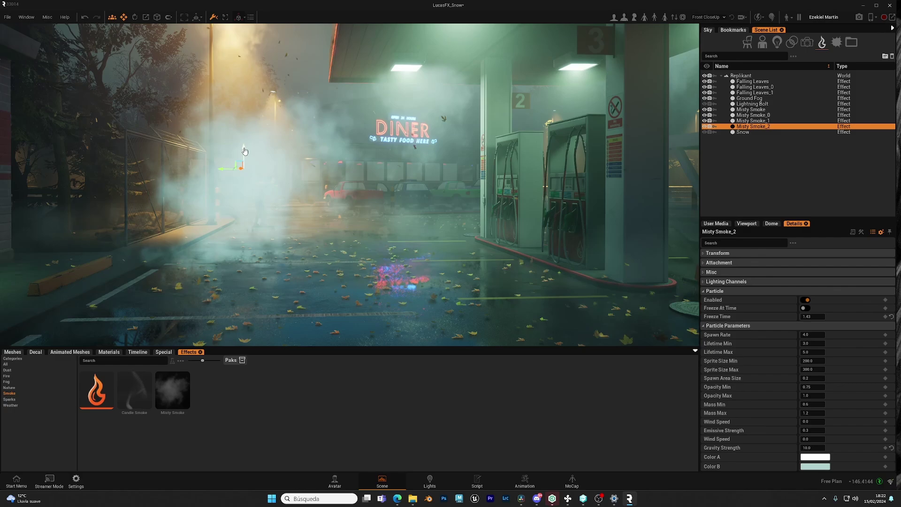
Raise the smoke above the person near the street lamp and set its Gravity Strength to 29.0
{"action": "left_click_drag", "start_coordinate": [243, 151], "coordinate": [239, 88]}
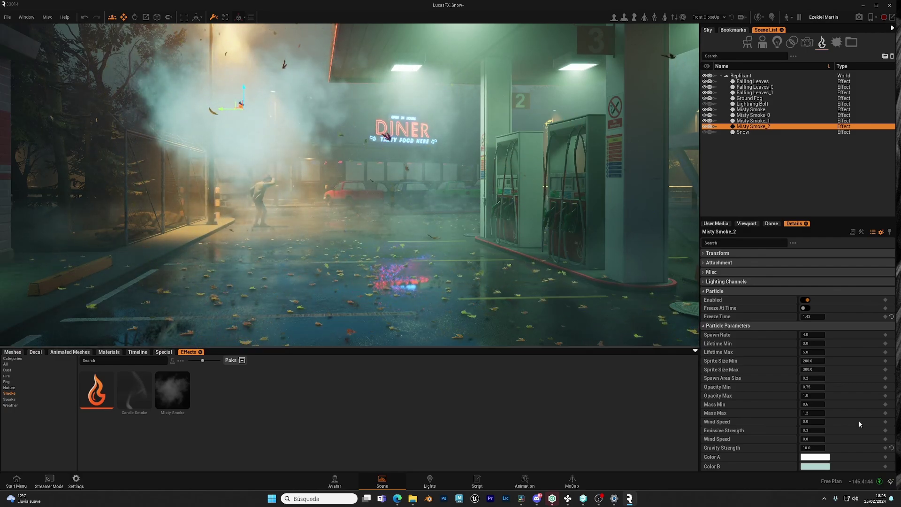
{"action": "left_click_drag", "start_coordinate": [812, 450], "coordinate": [821, 449]}
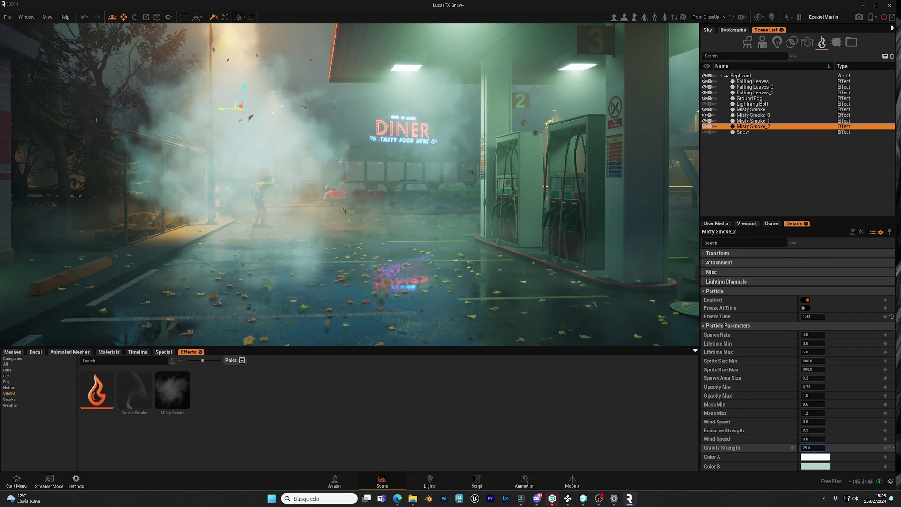
{"action": "mouse_move", "coordinate": [419, 255]}
{"action": "right_mouse_down"}
{"action": "mouse_move", "coordinate": [384, 226]}
{"action": "mouse_move", "coordinate": [421, 246]}
{"action": "right_mouse_up"}
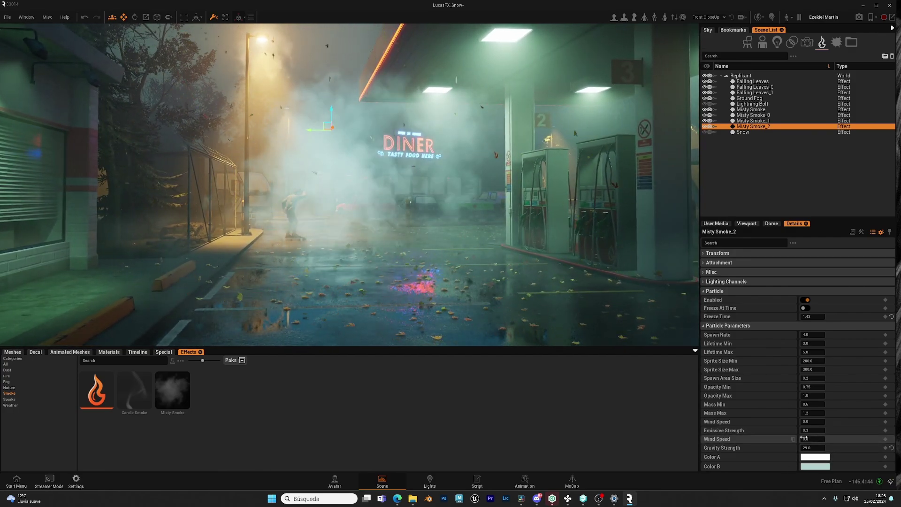
Set the smoke's Emissive Strength to 0 and move the effect under the canopy by the fuel pumps
{"action": "left_click", "coordinate": [816, 428]}
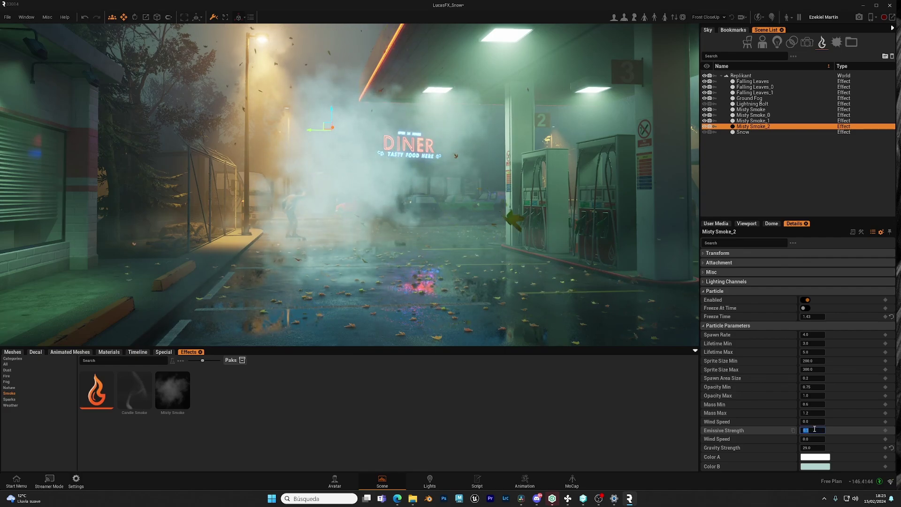
{"action": "type", "text": "0"}
{"action": "key", "text": "Return"}
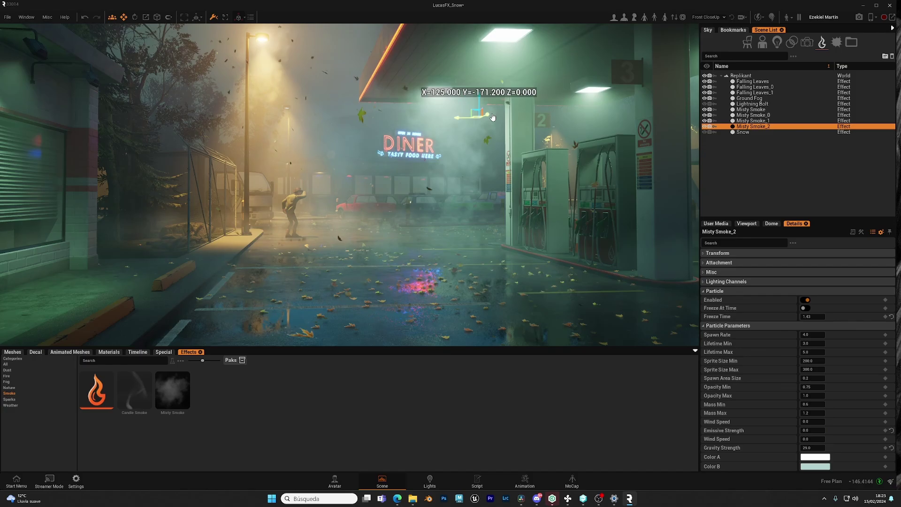
{"action": "right_click_drag", "start_coordinate": [368, 109], "coordinate": [450, 137]}
{"action": "right_click_drag", "start_coordinate": [367, 109], "coordinate": [276, 29]}
{"action": "right_click_drag", "start_coordinate": [327, 123], "coordinate": [550, 104]}
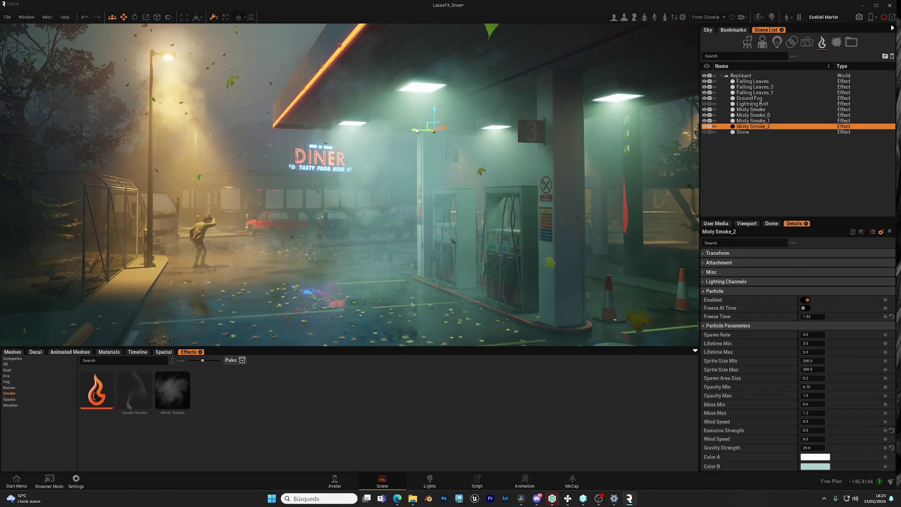
Move the smoke from the canopy to the street lamp and lower it above the person
{"action": "left_click_drag", "start_coordinate": [416, 127], "coordinate": [219, 146]}
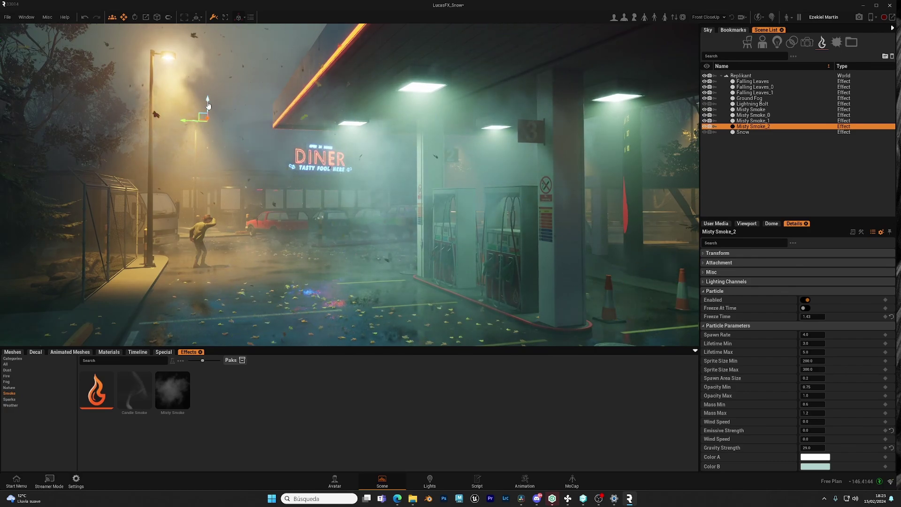
{"action": "left_click_drag", "start_coordinate": [208, 106], "coordinate": [208, 145]}
{"action": "mouse_move", "coordinate": [363, 186]}
{"action": "right_mouse_down"}
{"action": "mouse_move", "coordinate": [300, 197]}
{"action": "mouse_move", "coordinate": [363, 186]}
{"action": "right_mouse_up"}
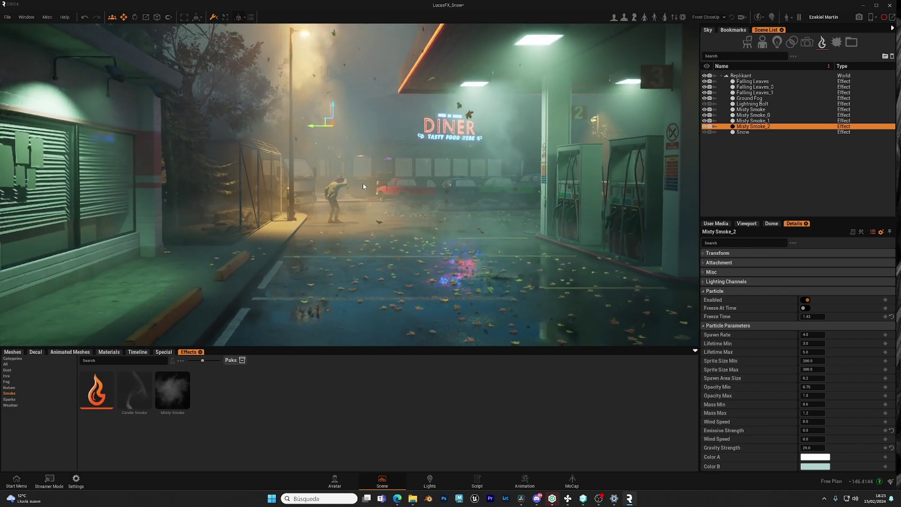
Set the smoke's Emissive Strength to 0.1 and lower the effect closer to the person
{"action": "left_click", "coordinate": [814, 432]}
{"action": "type", "text": "0.1"}
{"action": "key", "text": "Return"}
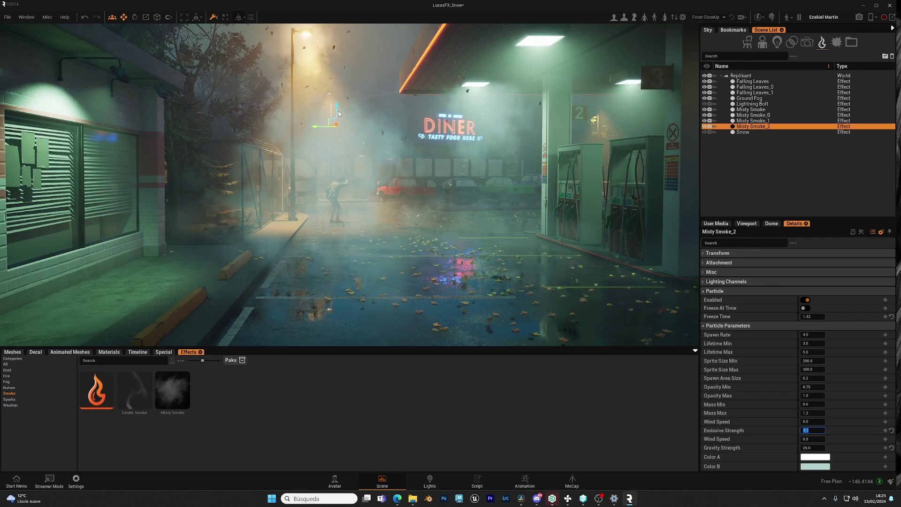
{"action": "left_click_drag", "start_coordinate": [337, 110], "coordinate": [338, 138]}
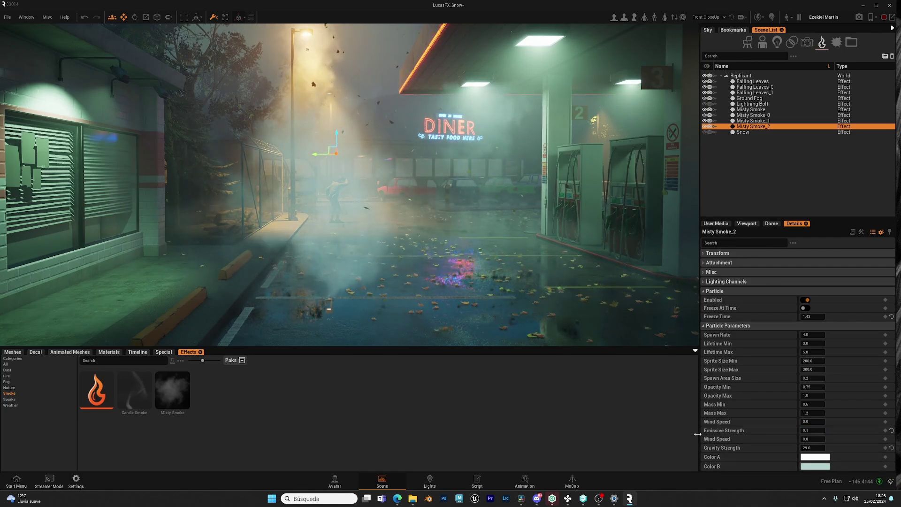
{"action": "mouse_move", "coordinate": [322, 273]}
{"action": "right_mouse_down"}
{"action": "mouse_move", "coordinate": [322, 265]}
{"action": "mouse_move", "coordinate": [366, 259]}
{"action": "mouse_move", "coordinate": [322, 274]}
{"action": "right_mouse_up"}
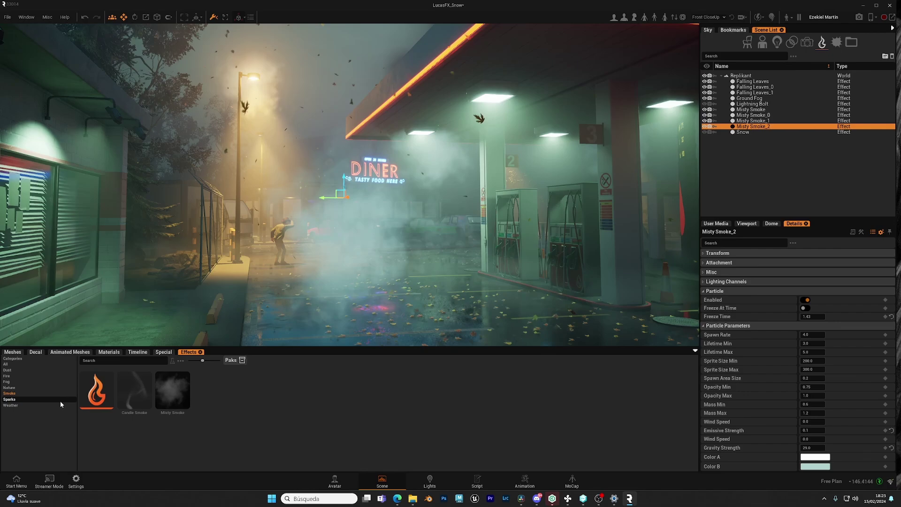
Hide the Misty Smoke_2 effect and place a Fog Patch effect on the parking lot ground in front of the person
{"action": "left_click", "coordinate": [708, 127]}
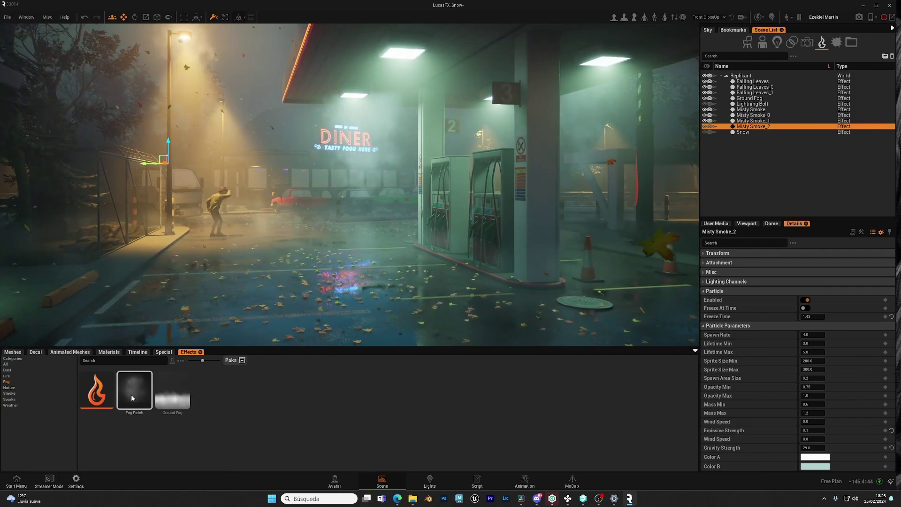
{"action": "left_click_drag", "start_coordinate": [132, 398], "coordinate": [209, 300]}
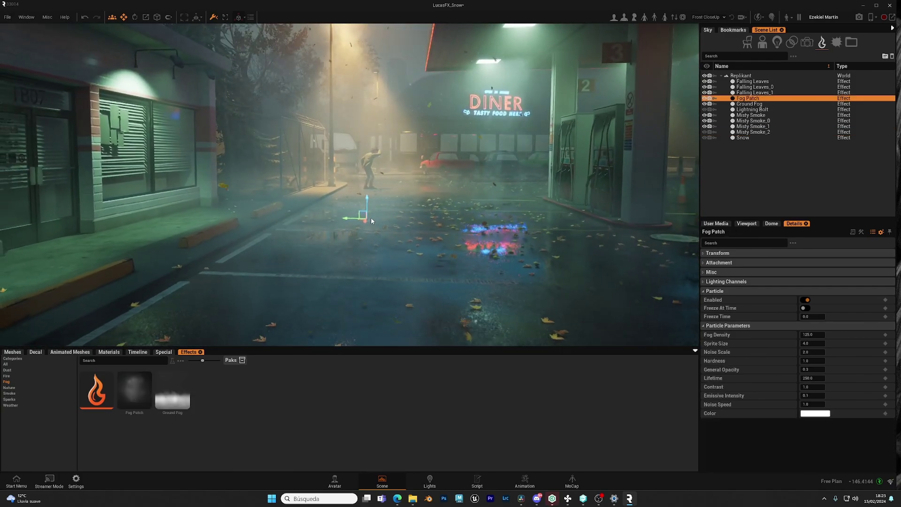
{"action": "left_click_drag", "start_coordinate": [410, 215], "coordinate": [375, 221]}
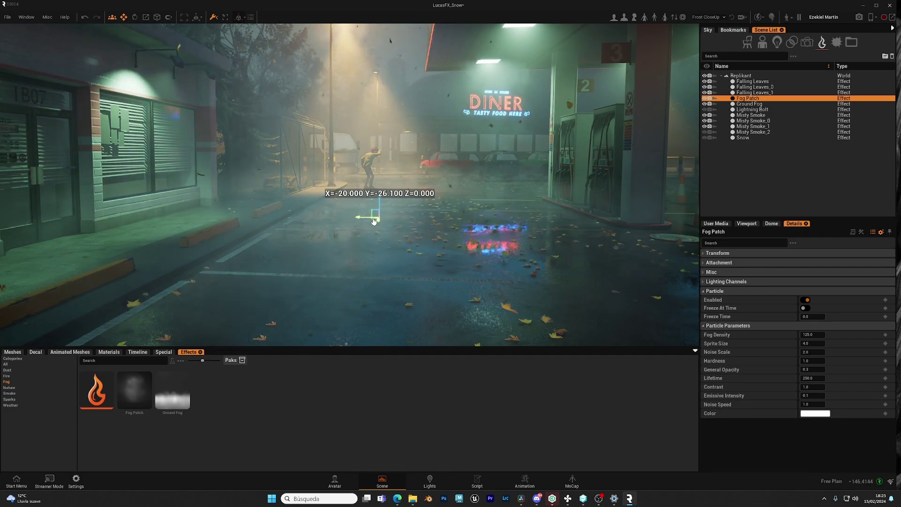
Compare the scene with the sky's volumetric fog switched off and on, and return to the scene's effects list
{"action": "left_click", "coordinate": [710, 31]}
{"action": "left_click", "coordinate": [795, 39]}
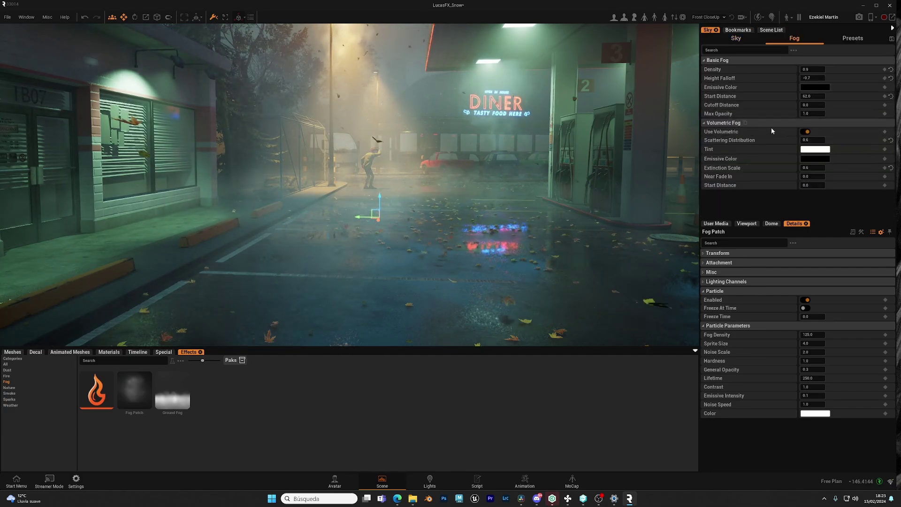
{"action": "left_click", "coordinate": [806, 132]}
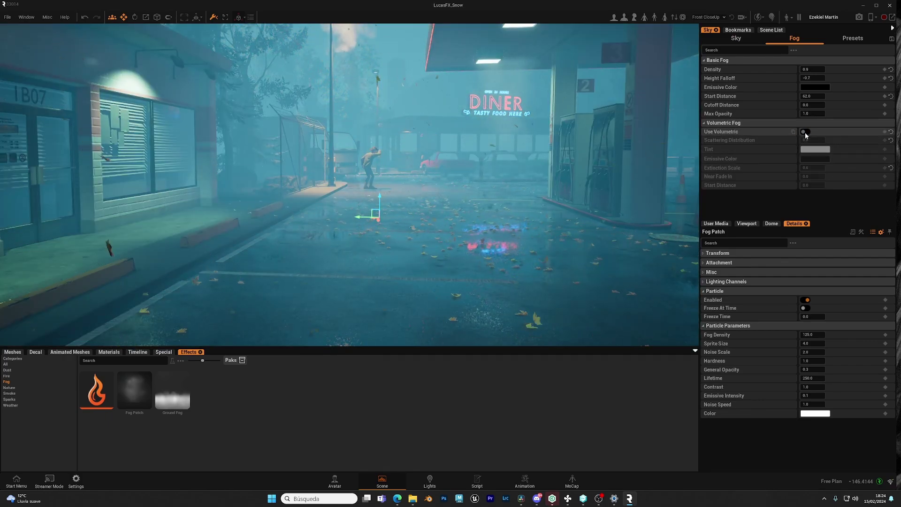
{"action": "left_click", "coordinate": [805, 132]}
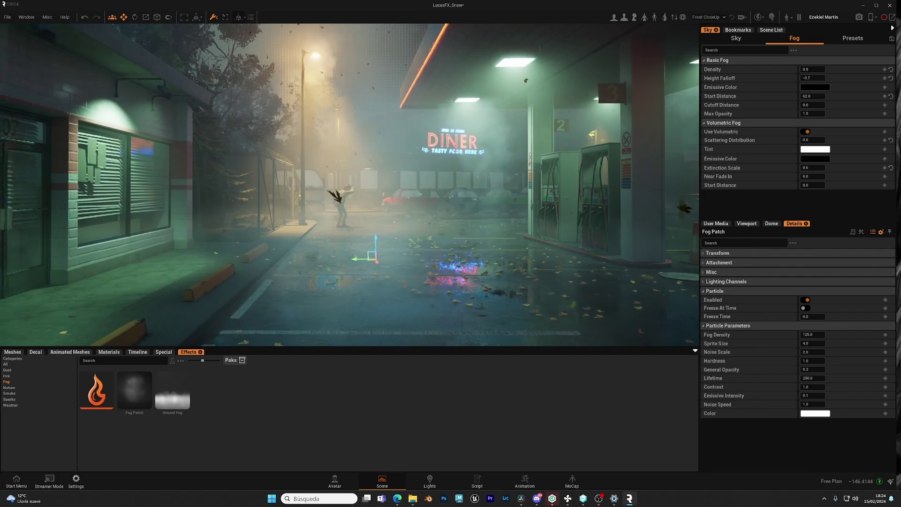
{"action": "left_click", "coordinate": [776, 30]}
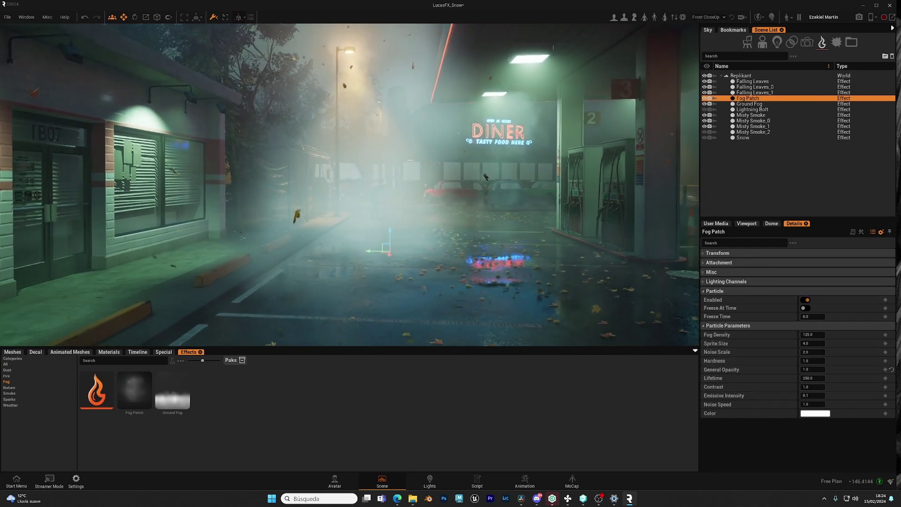
Try the fog patch with Contrast at -1.0 and restore the default contrast
{"action": "left_click_drag", "start_coordinate": [812, 387], "coordinate": [782, 371]}
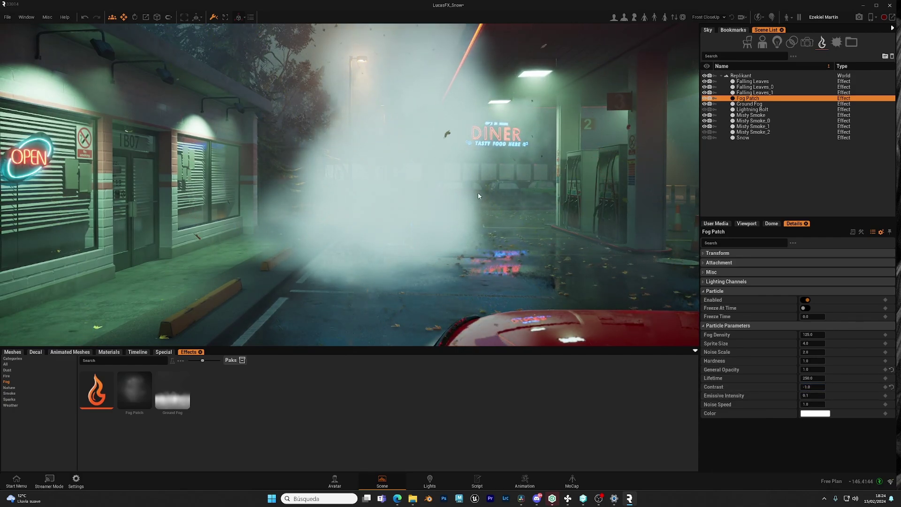
{"action": "left_click", "coordinate": [892, 387]}
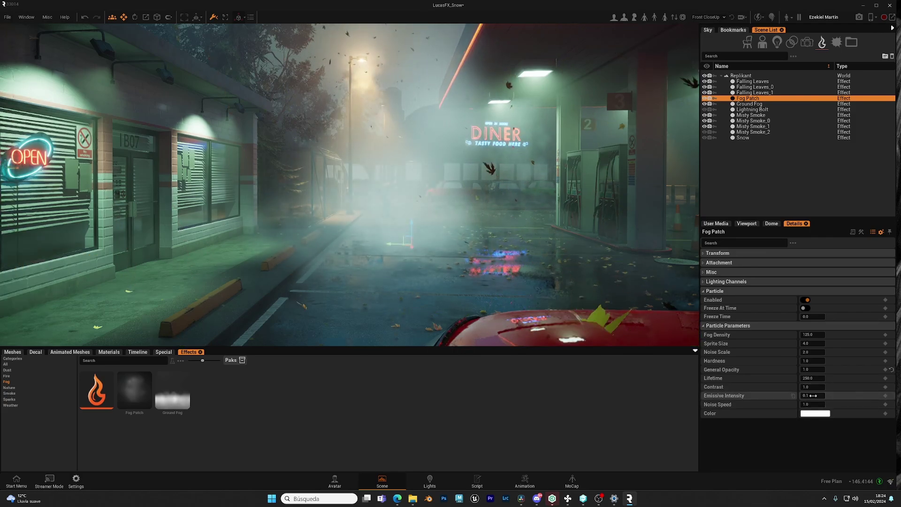
Set the fog patch's Emissive Intensity to 0, move it under the street lamp and bring it back towards the foreground
{"action": "left_click", "coordinate": [816, 396]}
{"action": "type", "text": "0"}
{"action": "key", "text": "Return"}
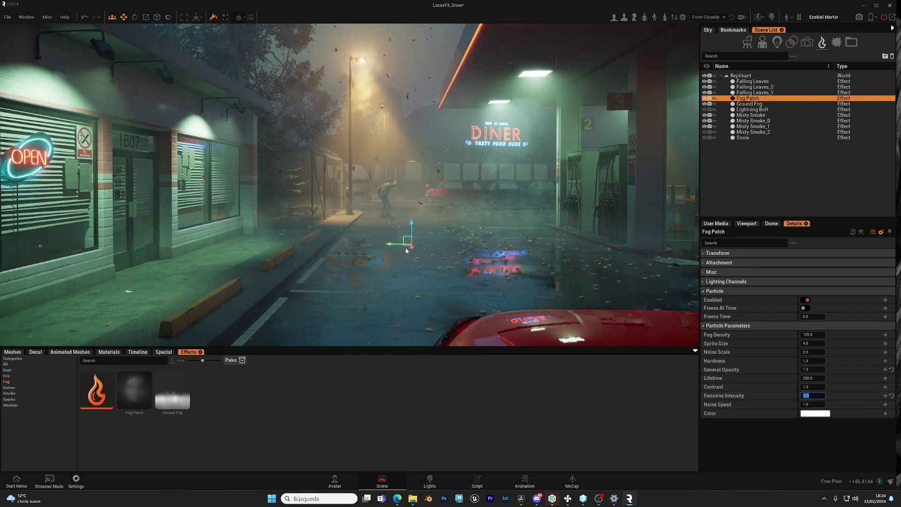
{"action": "left_click_drag", "start_coordinate": [405, 249], "coordinate": [390, 214]}
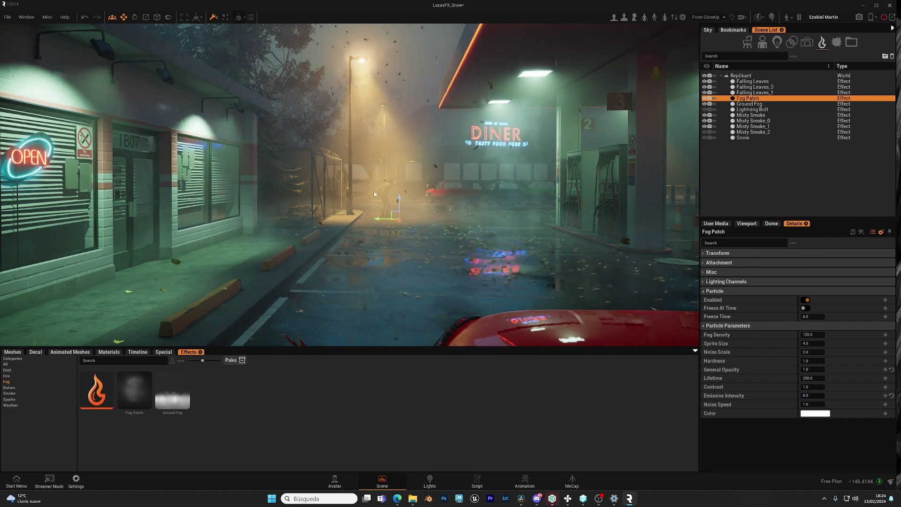
{"action": "left_click_drag", "start_coordinate": [410, 266], "coordinate": [419, 294]}
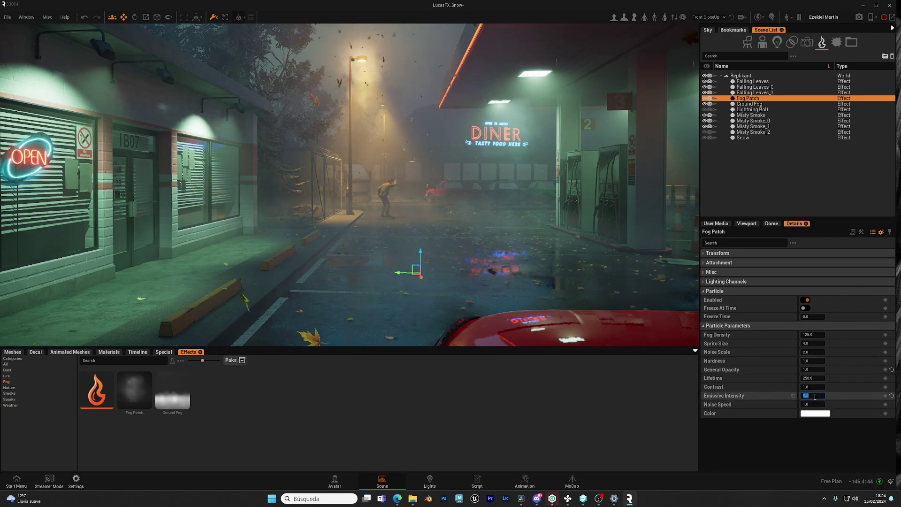
Set the fog patch's Emissive Intensity to 0.1 and Noise Speed to 3.0, and reset its General Opacity to the default
{"action": "type", "text": "1"}
{"action": "key", "text": "Return"}
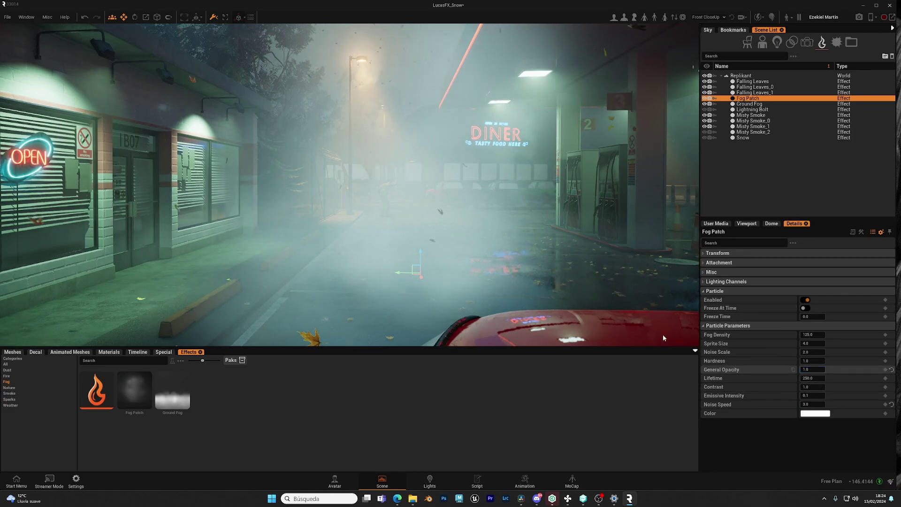
{"action": "right_click_drag", "start_coordinate": [590, 243], "coordinate": [651, 243]}
{"action": "right_click_drag", "start_coordinate": [522, 250], "coordinate": [332, 226]}
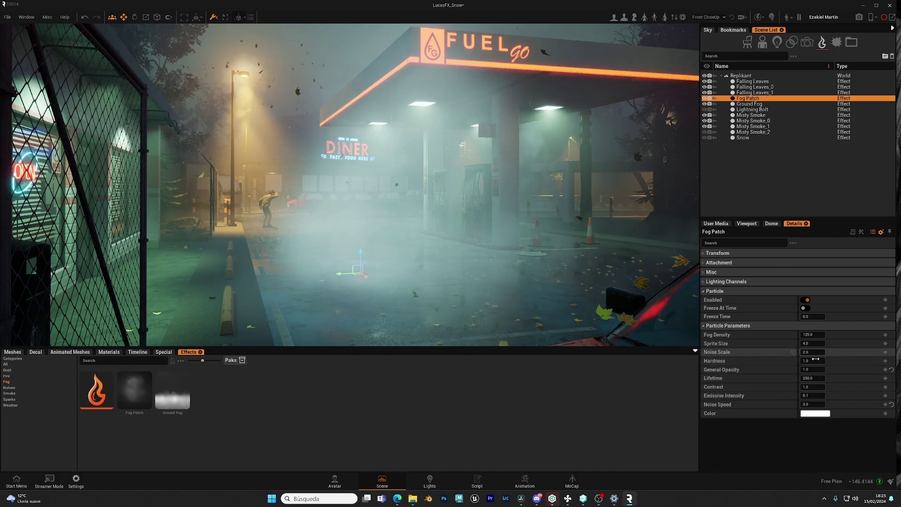
{"action": "left_click", "coordinate": [891, 370]}
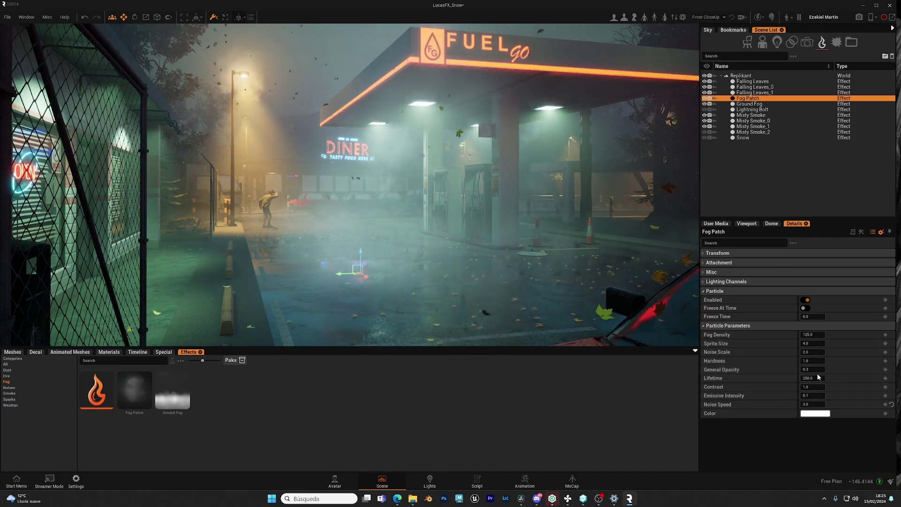
Inspect the fog patch over the parking lot from several viewpoints and delete it from the scene
{"action": "right_click_drag", "start_coordinate": [349, 185], "coordinate": [349, 234]}
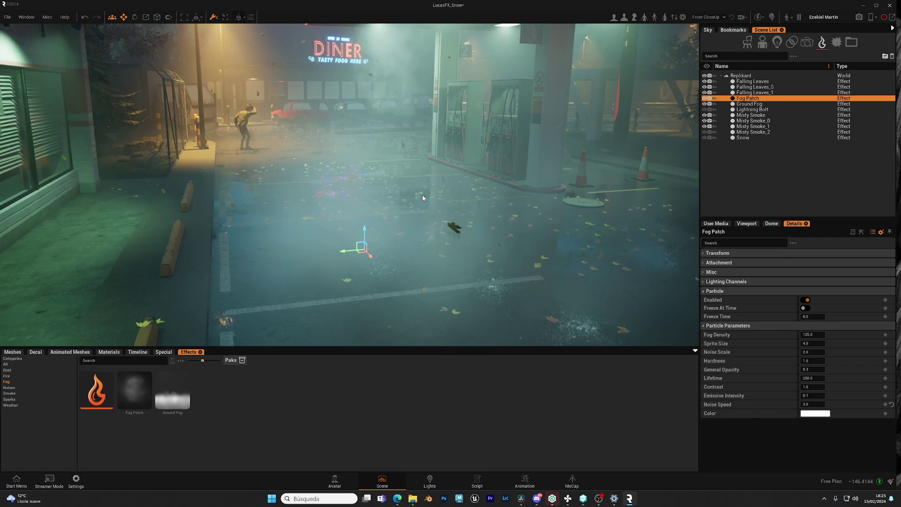
{"action": "mouse_move", "coordinate": [475, 201]}
{"action": "right_mouse_down"}
{"action": "mouse_move", "coordinate": [505, 149]}
{"action": "mouse_move", "coordinate": [475, 201]}
{"action": "right_mouse_up"}
{"action": "key", "text": "s"}
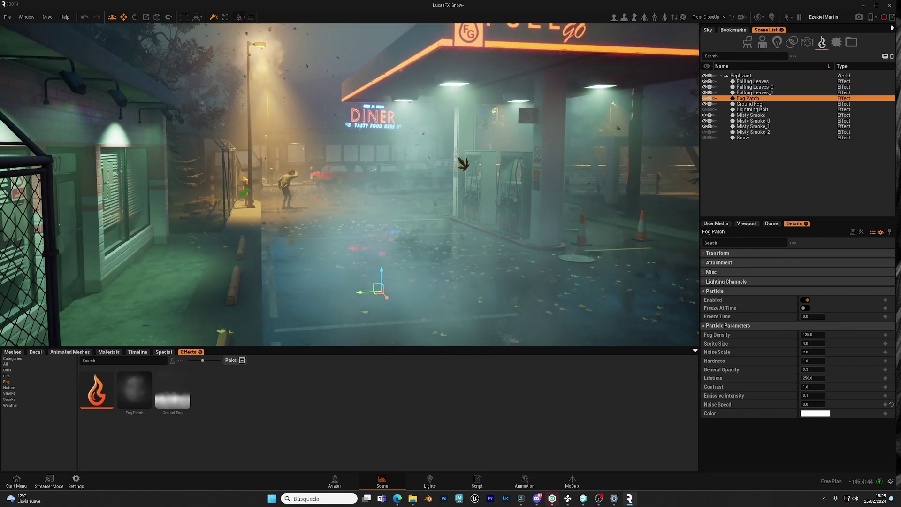
{"action": "right_click_drag", "start_coordinate": [309, 222], "coordinate": [301, 244]}
{"action": "key", "text": "w"}
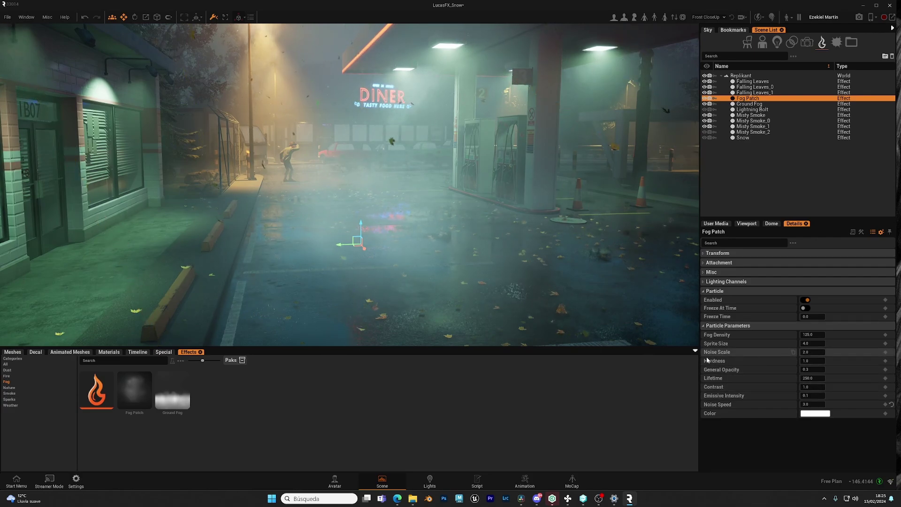
{"action": "key", "text": "Delete"}
Place another Ground Fog effect on the asphalt of the parking lot beside the fuel pumps
{"action": "right_click_drag", "start_coordinate": [444, 266], "coordinate": [399, 253]}
{"action": "key", "text": "d"}
{"action": "key", "text": "w"}
{"action": "left_click_drag", "start_coordinate": [167, 392], "coordinate": [414, 247]}
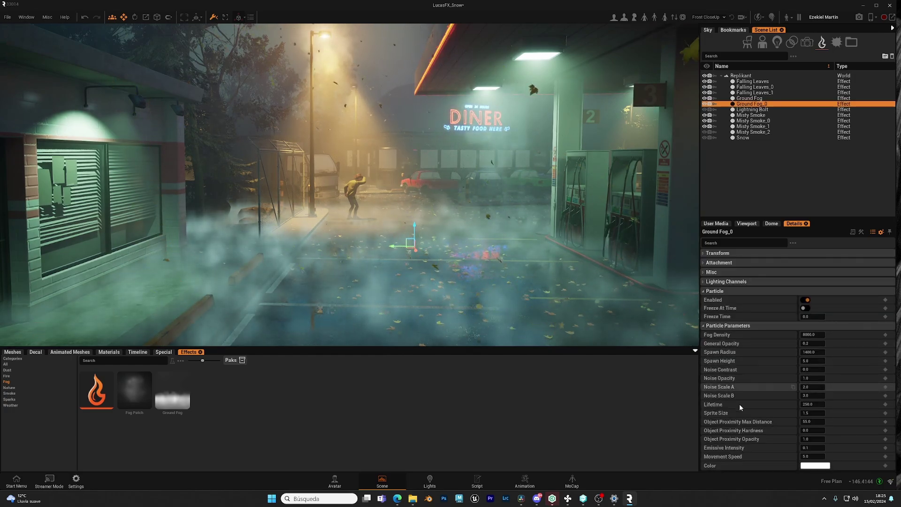
{"action": "right_click_drag", "start_coordinate": [434, 246], "coordinate": [465, 267]}
{"action": "key", "text": "a"}
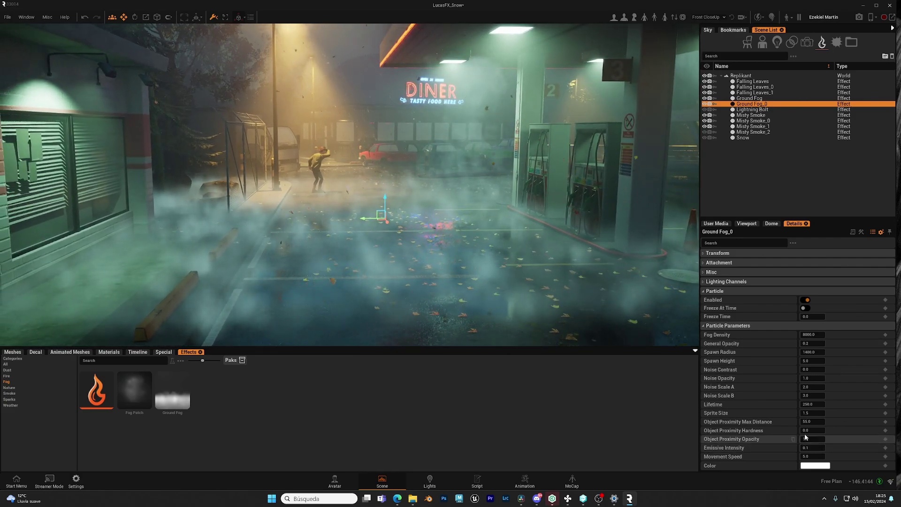
Set the new ground fog's Object Proximity Max Distance to 771.0, Hardness to 1.0 and Opacity to 5.0, and shift it towards the shopfront
{"action": "left_click_drag", "start_coordinate": [809, 421], "coordinate": [882, 421]}
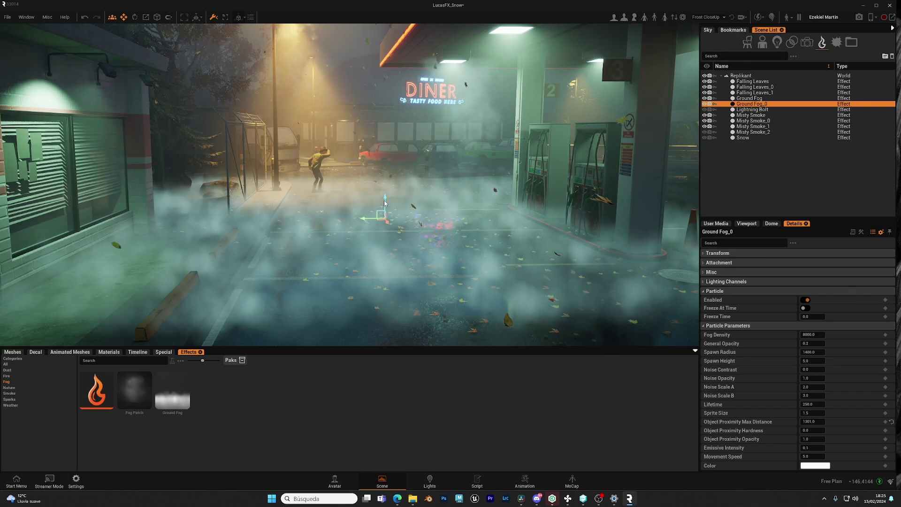
{"action": "left_click_drag", "start_coordinate": [382, 223], "coordinate": [205, 229]}
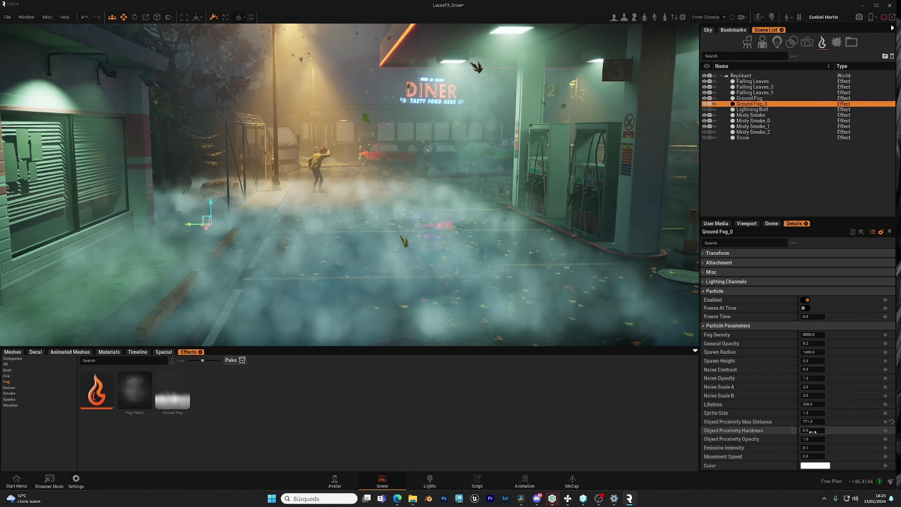
{"action": "left_click_drag", "start_coordinate": [813, 431], "coordinate": [824, 430]}
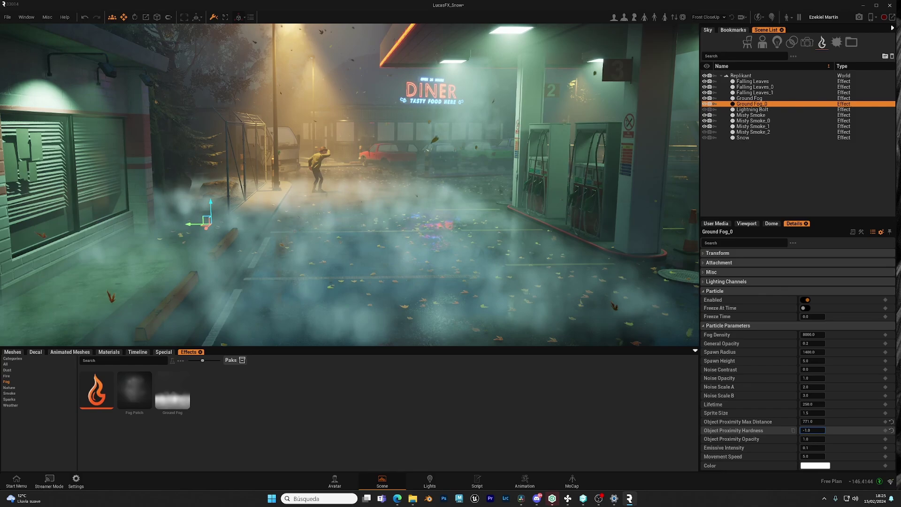
{"action": "left_click_drag", "start_coordinate": [808, 439], "coordinate": [823, 439]}
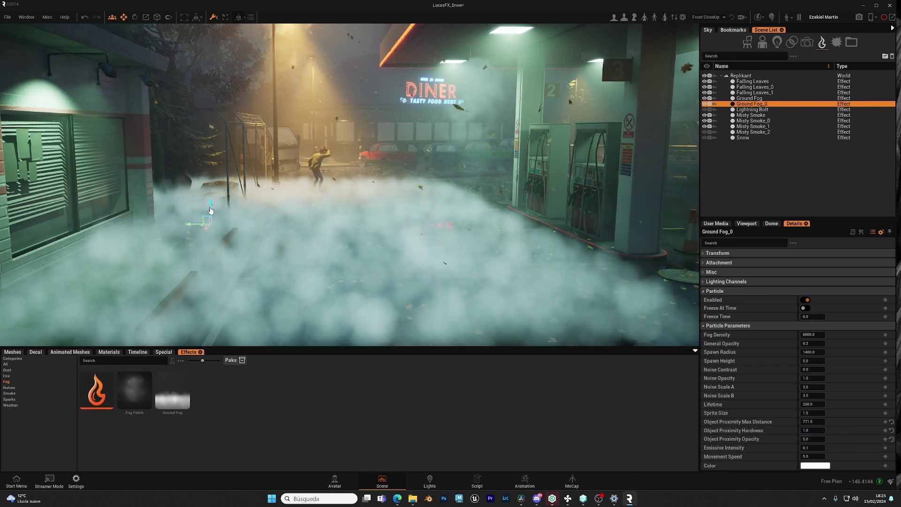
Move the ground fog back over the middle of the parking lot and adjust its height above the asphalt
{"action": "left_click_drag", "start_coordinate": [211, 211], "coordinate": [210, 112]}
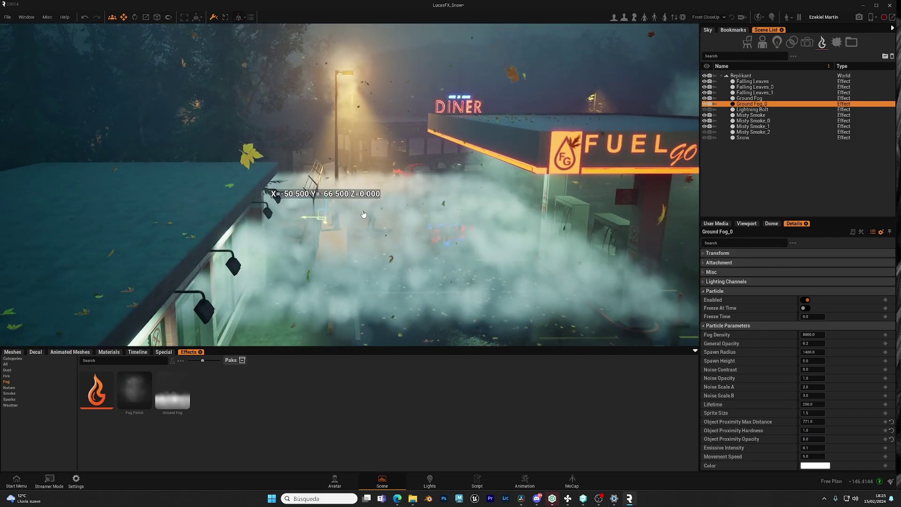
{"action": "left_click_drag", "start_coordinate": [363, 215], "coordinate": [410, 252]}
{"action": "mouse_move", "coordinate": [419, 252]}
{"action": "right_mouse_down"}
{"action": "mouse_move", "coordinate": [429, 248]}
{"action": "mouse_move", "coordinate": [400, 223]}
{"action": "mouse_move", "coordinate": [419, 252]}
{"action": "right_mouse_up"}
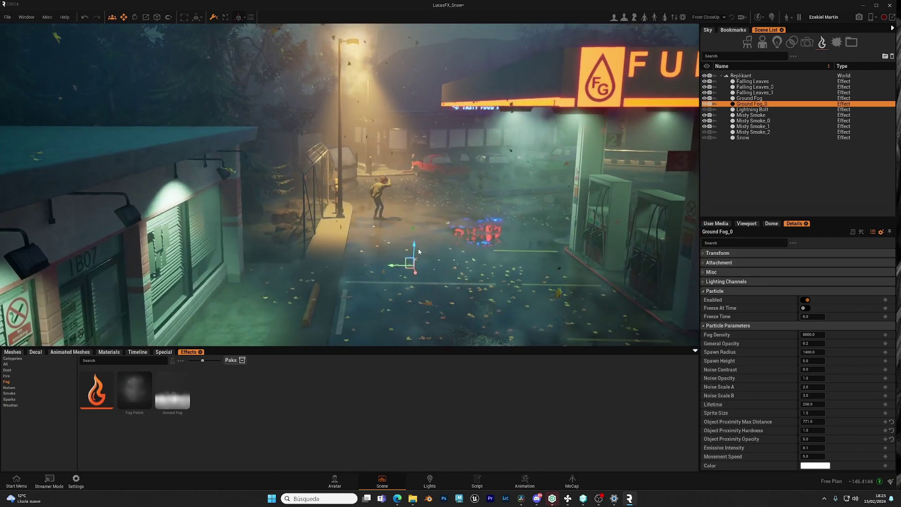
{"action": "left_click_drag", "start_coordinate": [416, 252], "coordinate": [416, 227]}
Try the ground fog with Spawn Height at 15.0, restart the effect by disabling and enabling it, and restore the default height
{"action": "right_click_drag", "start_coordinate": [416, 227], "coordinate": [521, 302]}
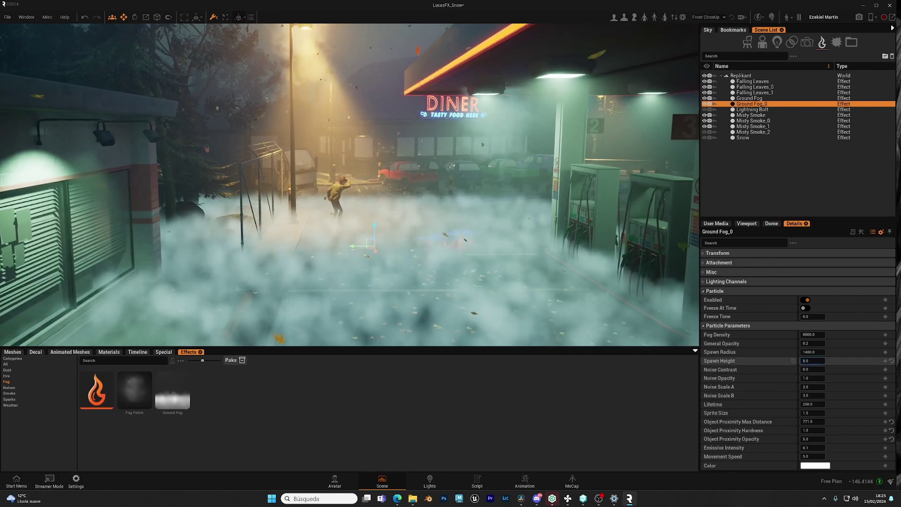
{"action": "left_click", "coordinate": [807, 301]}
{"action": "left_click", "coordinate": [807, 301]}
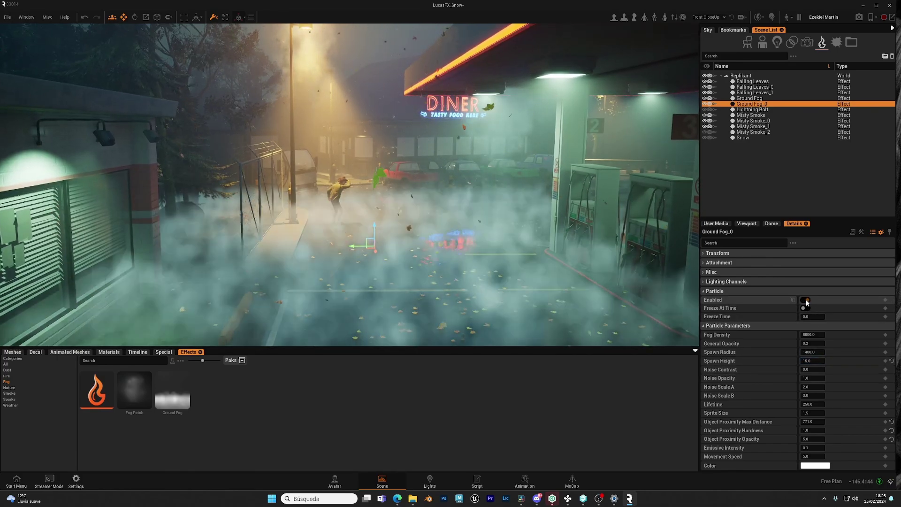
{"action": "right_click_drag", "start_coordinate": [516, 244], "coordinate": [498, 242]}
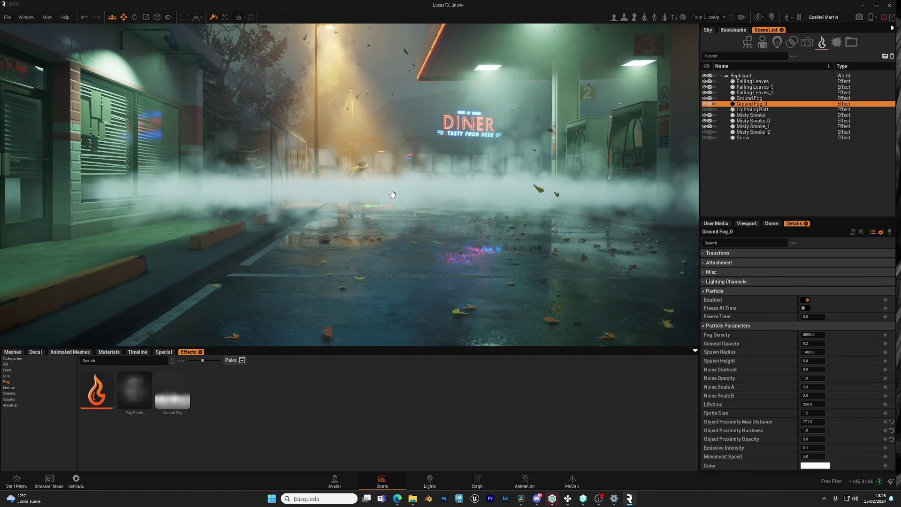
Lower the ground fog onto the pavement, then move it back to the chain-link fence and in among the trees
{"action": "mouse_move", "coordinate": [391, 202]}
{"action": "left_mouse_down"}
{"action": "mouse_move", "coordinate": [392, 221]}
{"action": "mouse_move", "coordinate": [391, 212]}
{"action": "left_mouse_up"}
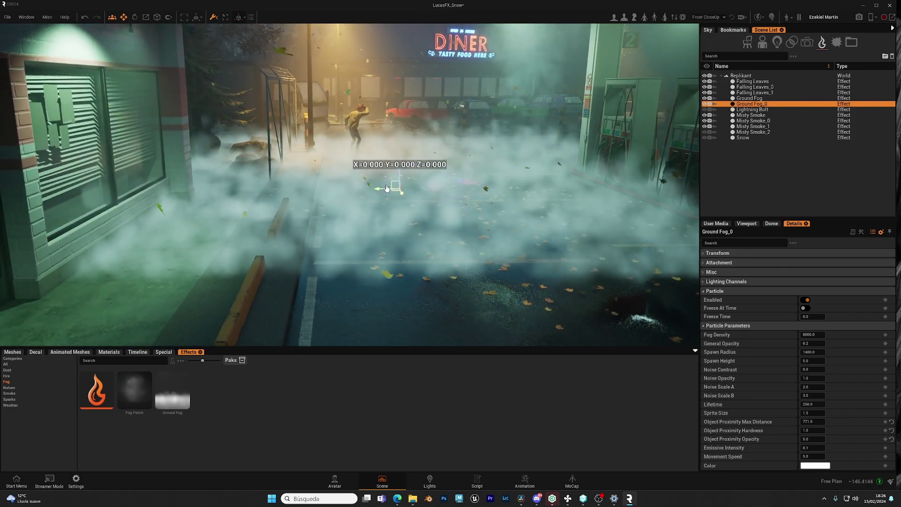
{"action": "left_click_drag", "start_coordinate": [386, 188], "coordinate": [285, 172]}
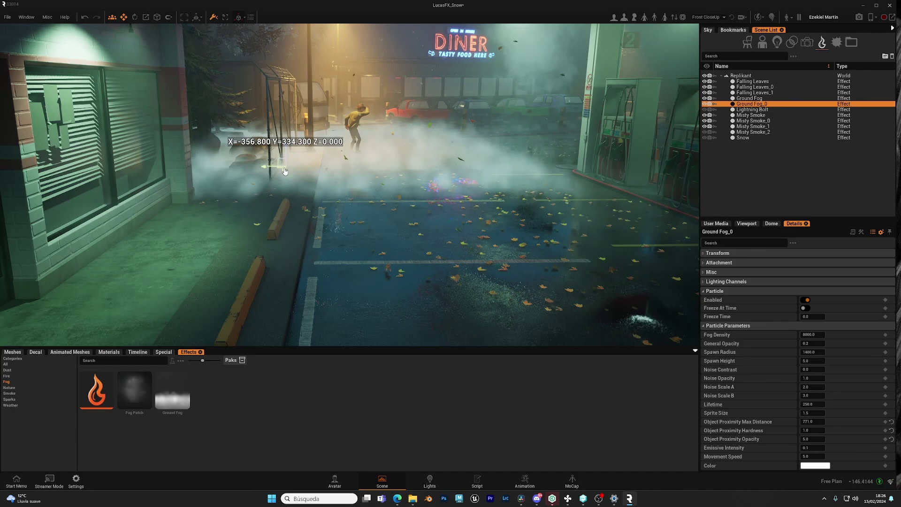
{"action": "right_click_drag", "start_coordinate": [461, 245], "coordinate": [462, 245]}
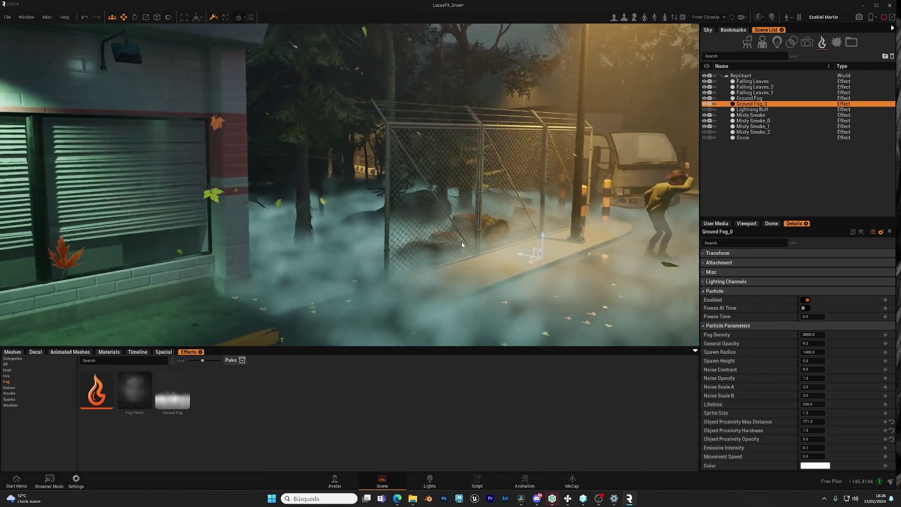
{"action": "left_click_drag", "start_coordinate": [525, 261], "coordinate": [258, 214]}
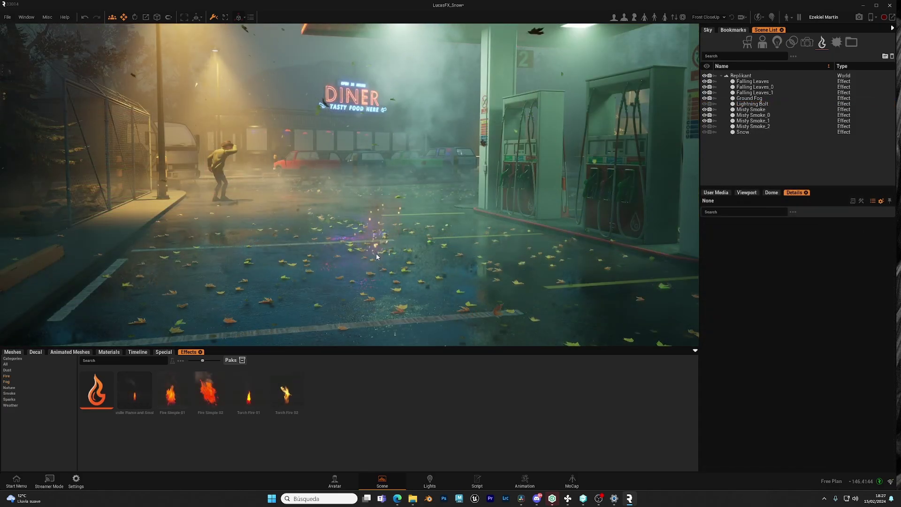
Place a Fire Simple 01 effect on the asphalt in the middle of the parking lot
{"action": "left_click_drag", "start_coordinate": [377, 256], "coordinate": [374, 250]}
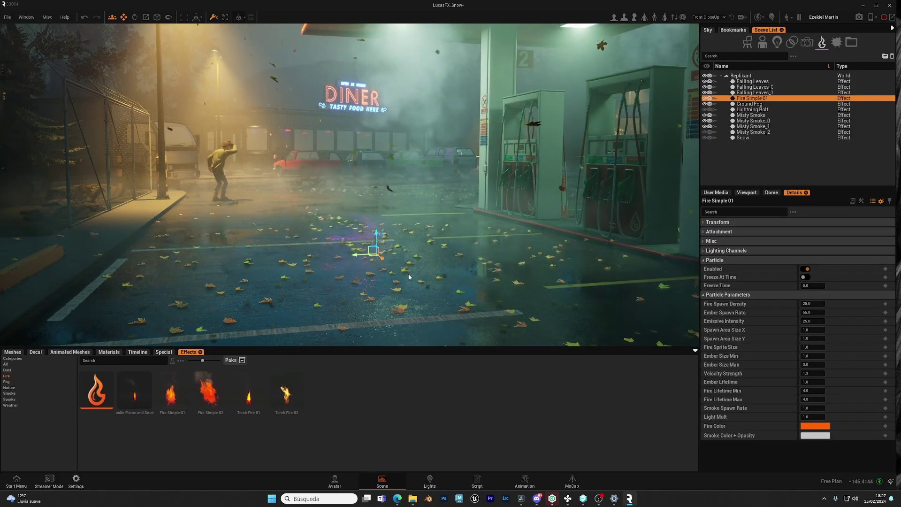
{"action": "right_click_drag", "start_coordinate": [373, 249], "coordinate": [411, 219]}
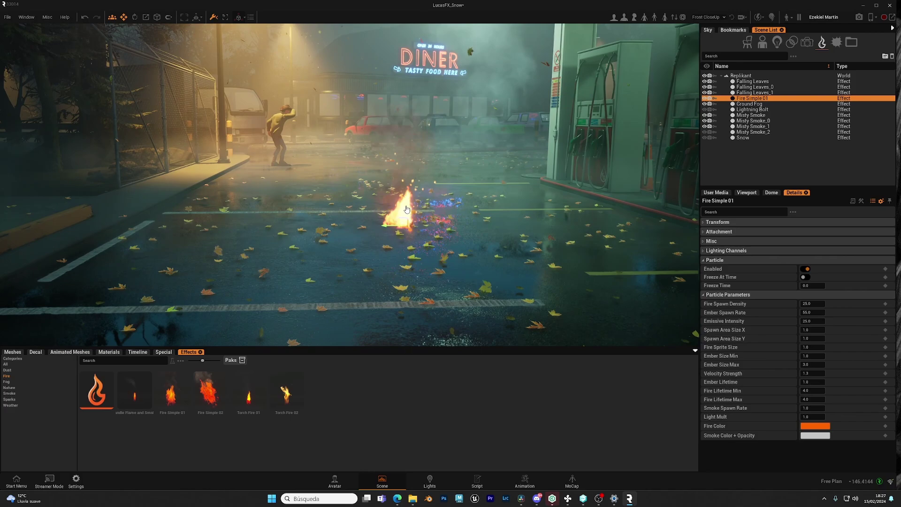
{"action": "right_click_drag", "start_coordinate": [435, 258], "coordinate": [459, 240]}
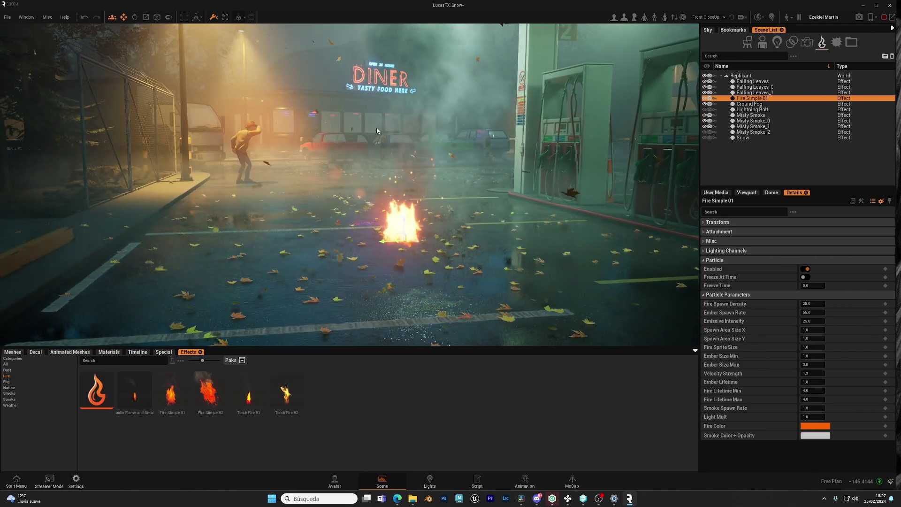
{"action": "right_click_drag", "start_coordinate": [475, 268], "coordinate": [454, 274]}
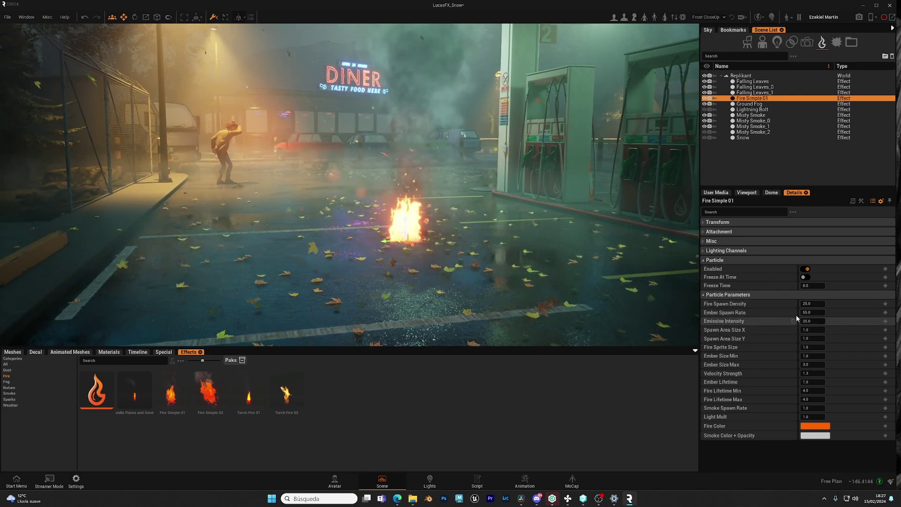
Set the fire's Ember Spawn Rate to 232.0, Emissive Intensity to 42.0 and Velocity Strength to 2.0, keeping Smoke Spawn Rate at its default
{"action": "mouse_move", "coordinate": [814, 312]}
{"action": "left_mouse_down"}
{"action": "mouse_move", "coordinate": [829, 312]}
{"action": "mouse_move", "coordinate": [813, 323]}
{"action": "left_mouse_up"}
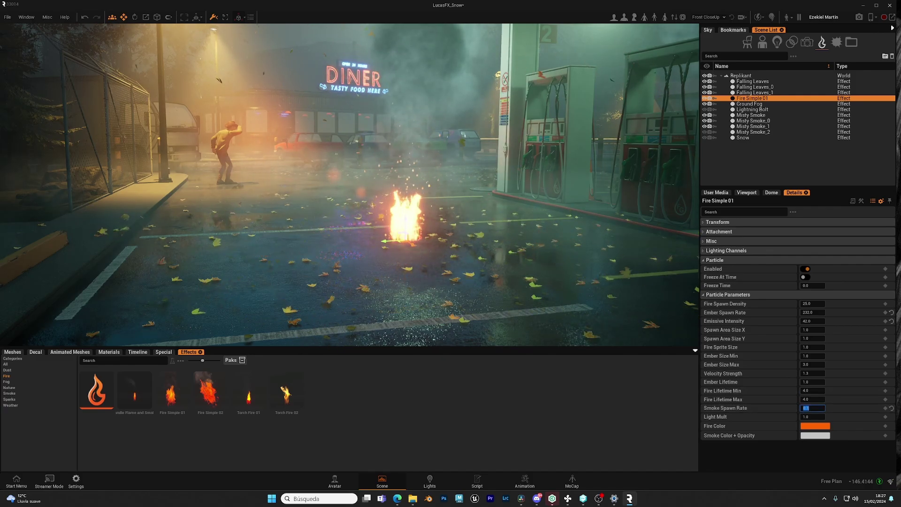
{"action": "right_click_drag", "start_coordinate": [306, 189], "coordinate": [353, 179]}
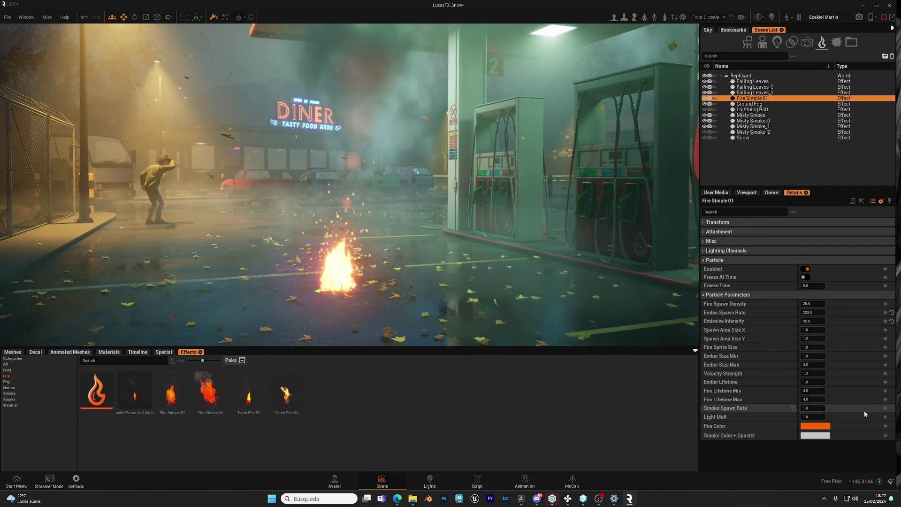
{"action": "right_click_drag", "start_coordinate": [474, 308], "coordinate": [673, 370]}
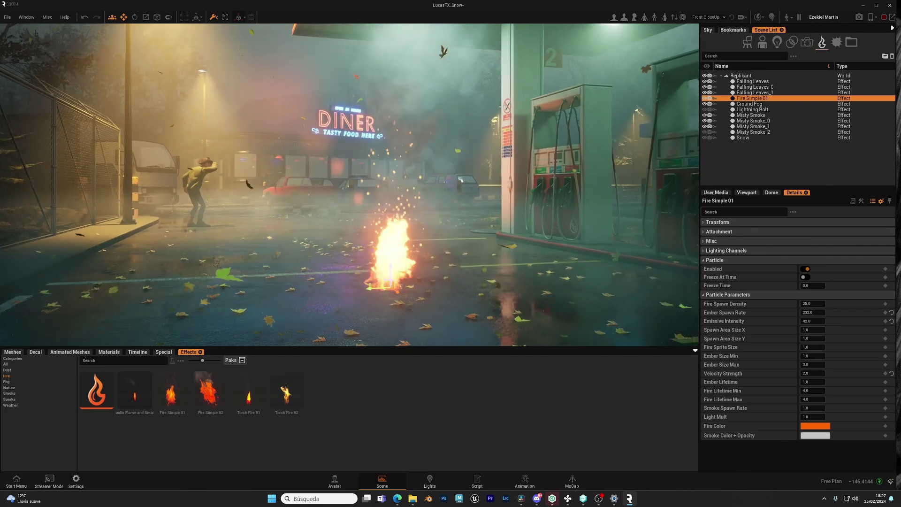
Try white as the fire's Smoke Color + Opacity and cancel the colour change
{"action": "left_click", "coordinate": [815, 436]}
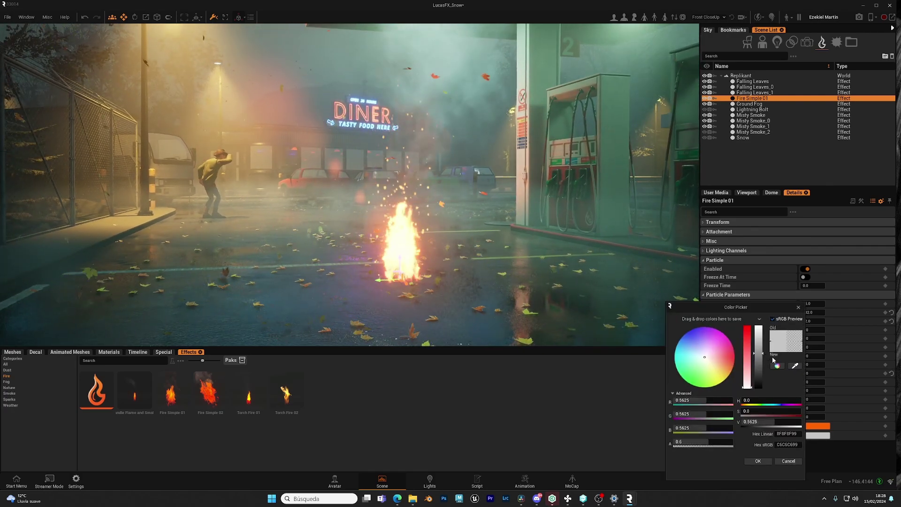
{"action": "left_click_drag", "start_coordinate": [761, 370], "coordinate": [760, 330]}
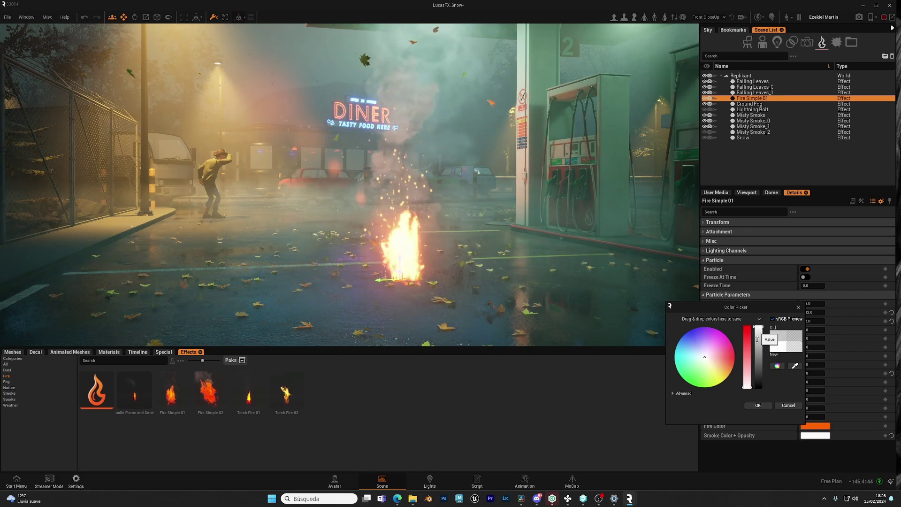
{"action": "mouse_move", "coordinate": [760, 330]}
{"action": "left_mouse_down"}
{"action": "mouse_move", "coordinate": [756, 388]}
{"action": "mouse_move", "coordinate": [757, 330]}
{"action": "left_mouse_up"}
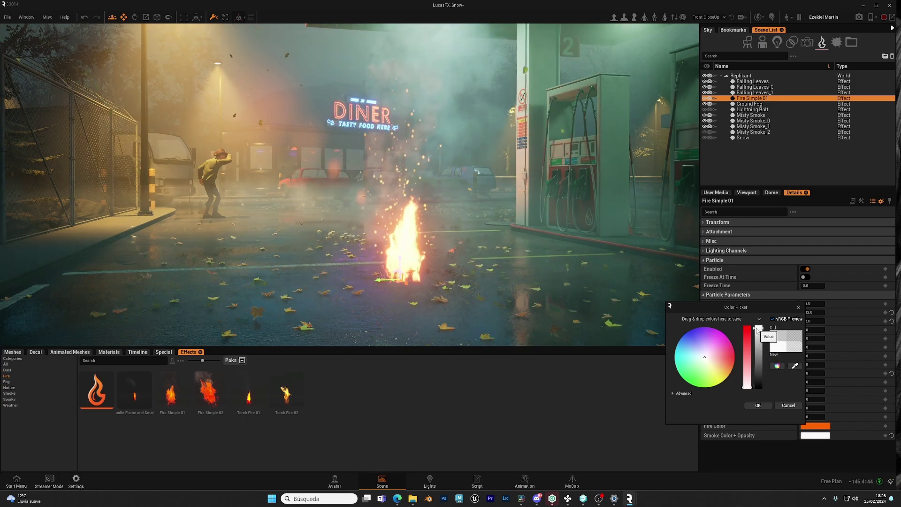
{"action": "left_click", "coordinate": [787, 406]}
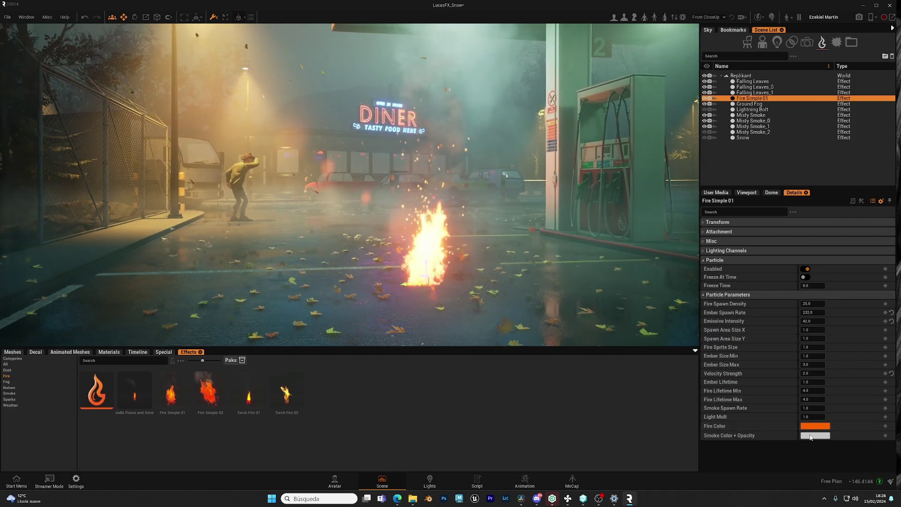
Set the fire's Fire Color to a bright blue, hex sRGB 007EFFFF
{"action": "left_click", "coordinate": [815, 428]}
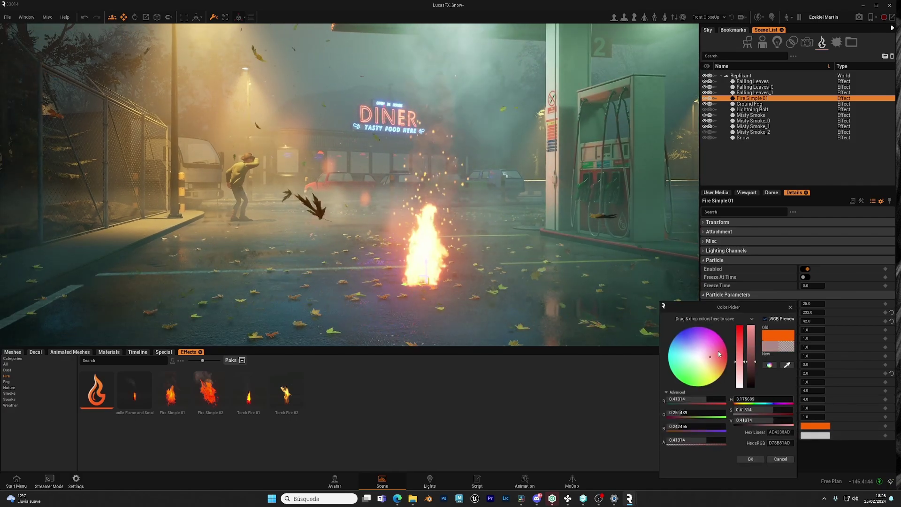
{"action": "left_click_drag", "start_coordinate": [716, 354], "coordinate": [674, 333]}
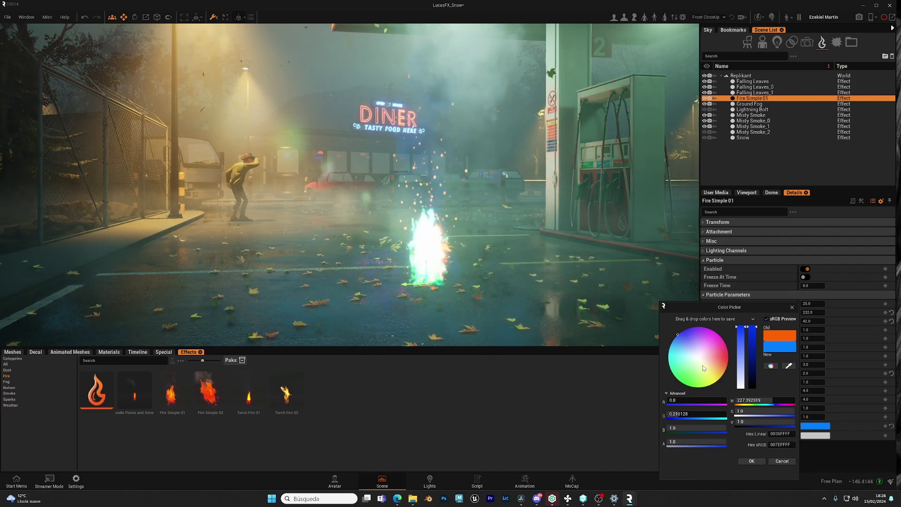
{"action": "left_click", "coordinate": [752, 461]}
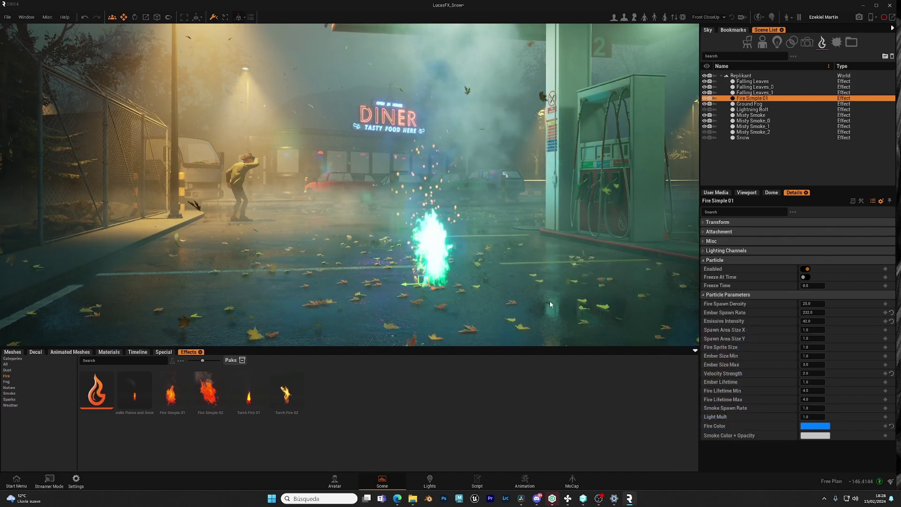
Place a Candle Flame and Smoke effect on the asphalt between the blue fire and the yellow kerb, and deselect it
{"action": "right_click_drag", "start_coordinate": [550, 304], "coordinate": [418, 324]}
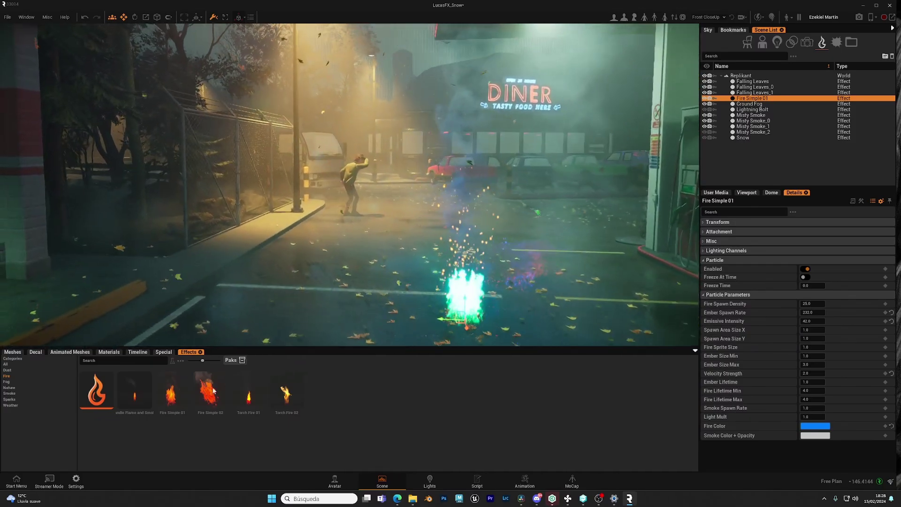
{"action": "left_click_drag", "start_coordinate": [135, 393], "coordinate": [302, 332]}
{"action": "right_click_drag", "start_coordinate": [379, 277], "coordinate": [380, 301]}
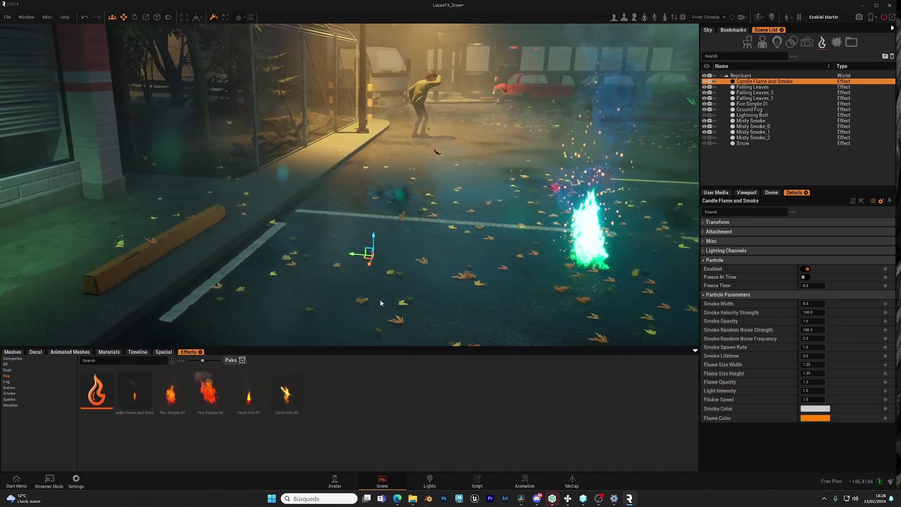
{"action": "left_click", "coordinate": [375, 255]}
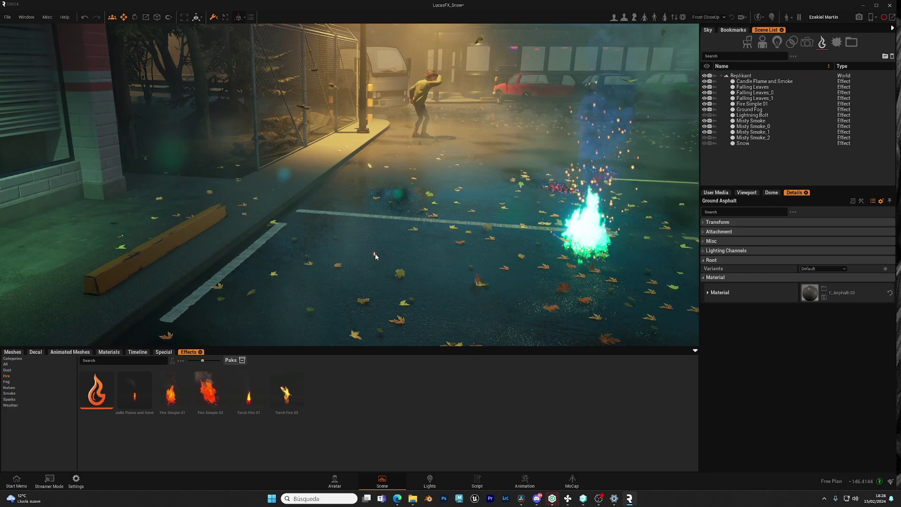
Select and frame the Candle Flame and Smoke effect, examining its flame up close and its visibility from across the gas station
{"action": "key", "text": "f"}
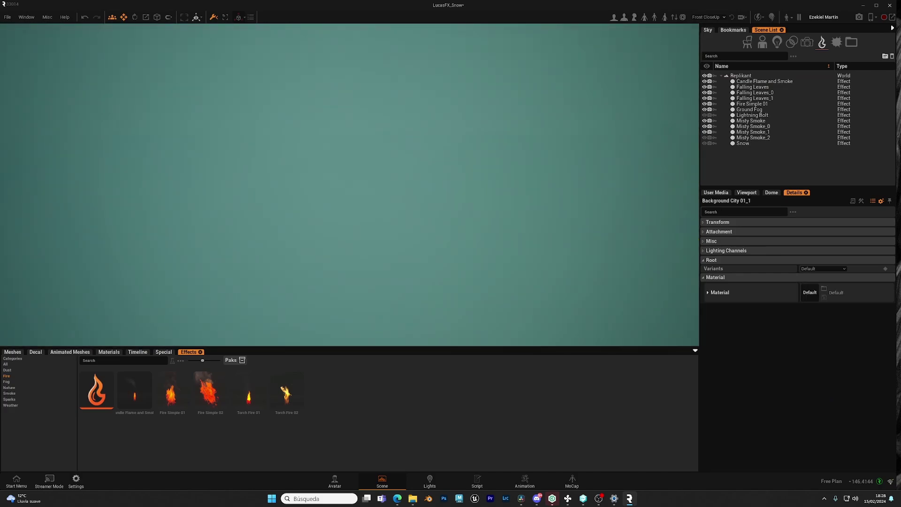
{"action": "left_click", "coordinate": [761, 81]}
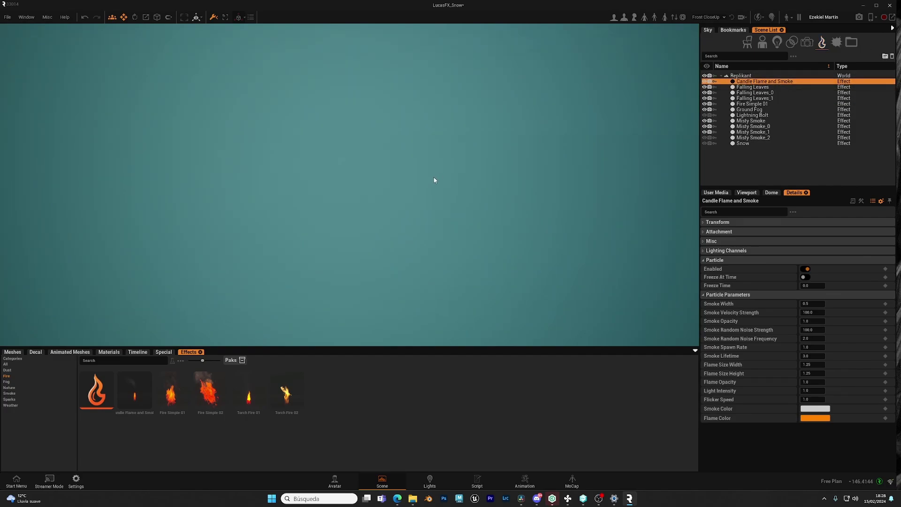
{"action": "key", "text": "f"}
{"action": "mouse_move", "coordinate": [393, 224]}
{"action": "right_mouse_down"}
{"action": "mouse_move", "coordinate": [394, 263]}
{"action": "mouse_move", "coordinate": [383, 197]}
{"action": "mouse_move", "coordinate": [385, 234]}
{"action": "right_mouse_up"}
{"action": "key", "text": "w"}
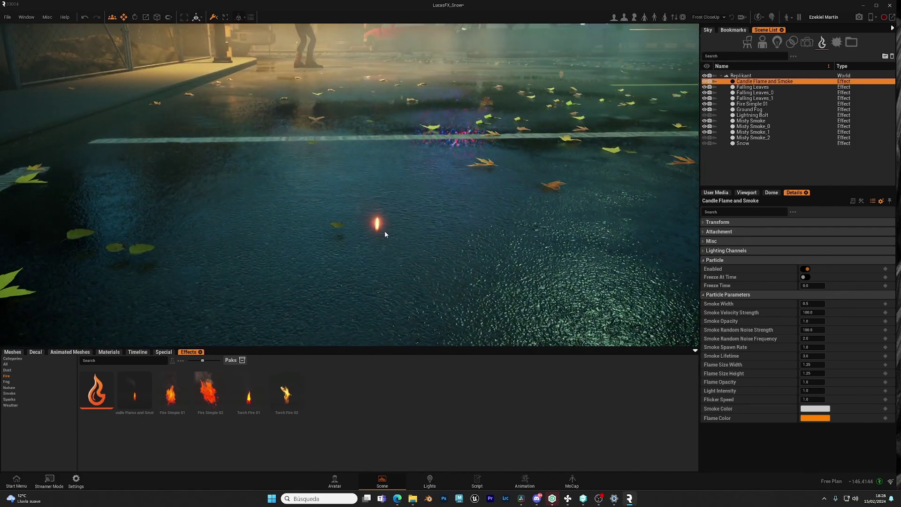
{"action": "key", "text": "s"}
{"action": "right_click_drag", "start_coordinate": [444, 292], "coordinate": [436, 234]}
{"action": "key", "text": "s"}
{"action": "right_click_drag", "start_coordinate": [370, 294], "coordinate": [386, 249]}
{"action": "key", "text": "s"}
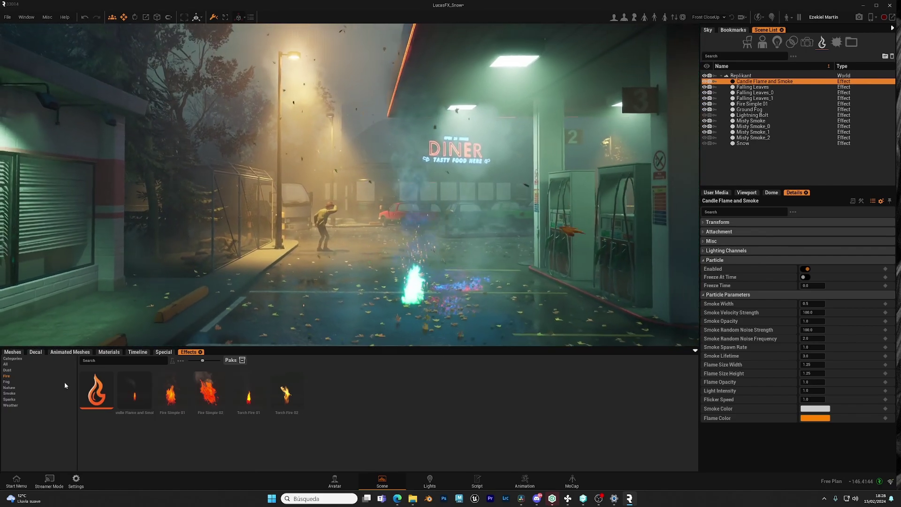
Select the Falling Leaves_0 effect, review the leaves around the gas station, and save the scene
{"action": "left_click", "coordinate": [753, 93]}
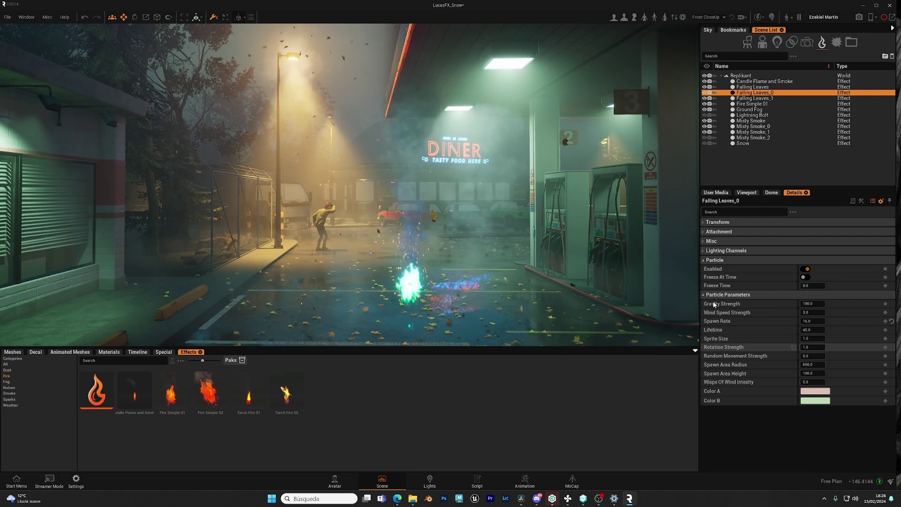
{"action": "right_click_drag", "start_coordinate": [573, 306], "coordinate": [563, 291]}
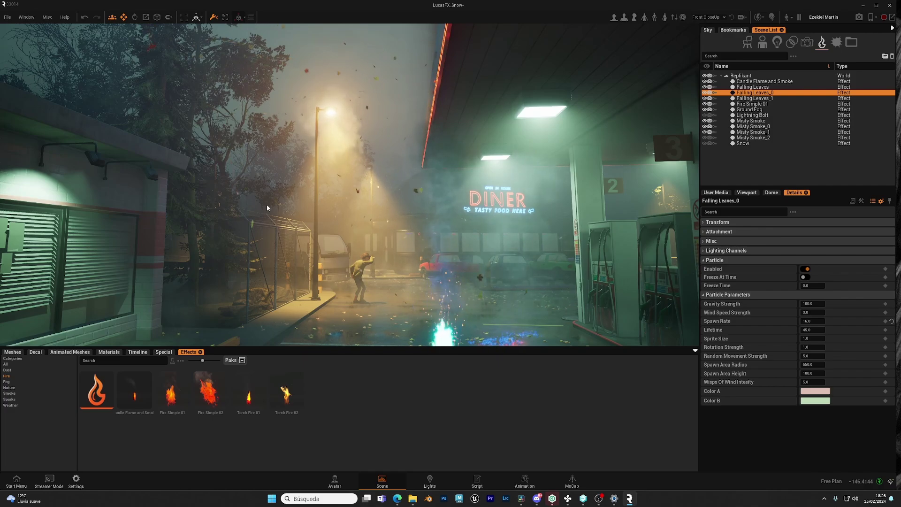
{"action": "right_click_drag", "start_coordinate": [267, 208], "coordinate": [267, 245]}
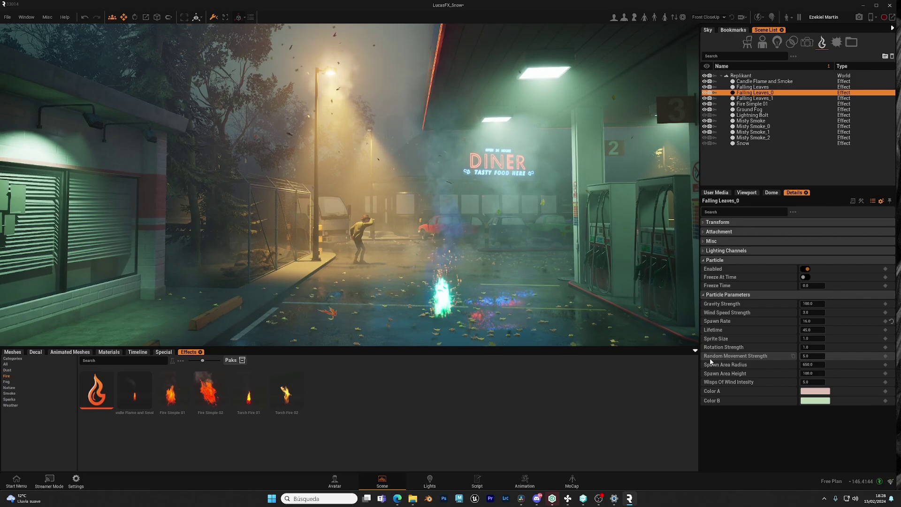
{"action": "right_click_drag", "start_coordinate": [452, 117], "coordinate": [458, 124]}
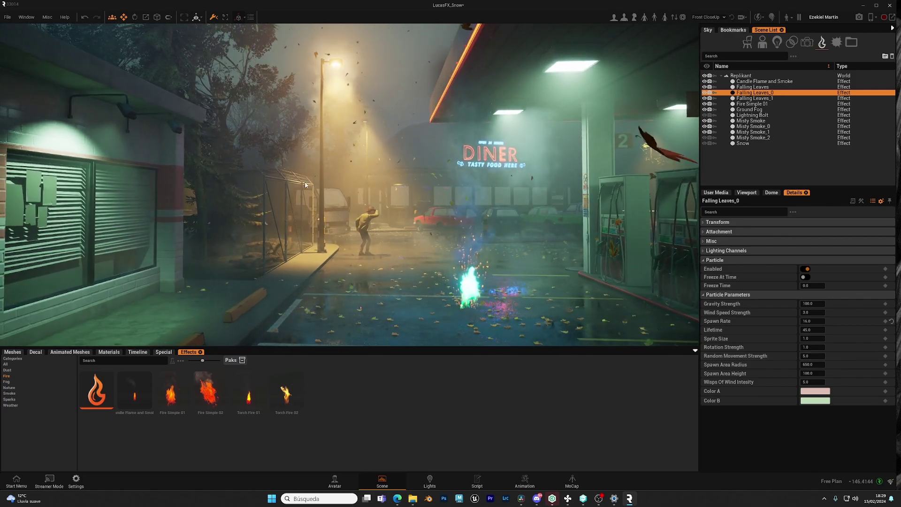
{"action": "right_click_drag", "start_coordinate": [305, 185], "coordinate": [259, 184]}
{"action": "key", "text": "ctrl+s"}
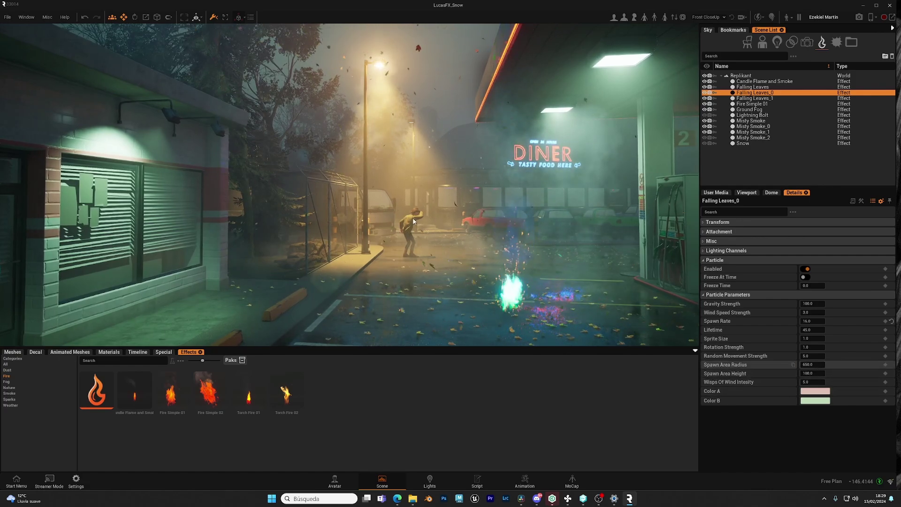
Try a Wisps Of Wind Intensity of 30.0 on Falling Leaves_0, lower the value again, and examine the leaves over the asphalt
{"action": "right_click_drag", "start_coordinate": [414, 222], "coordinate": [409, 196]}
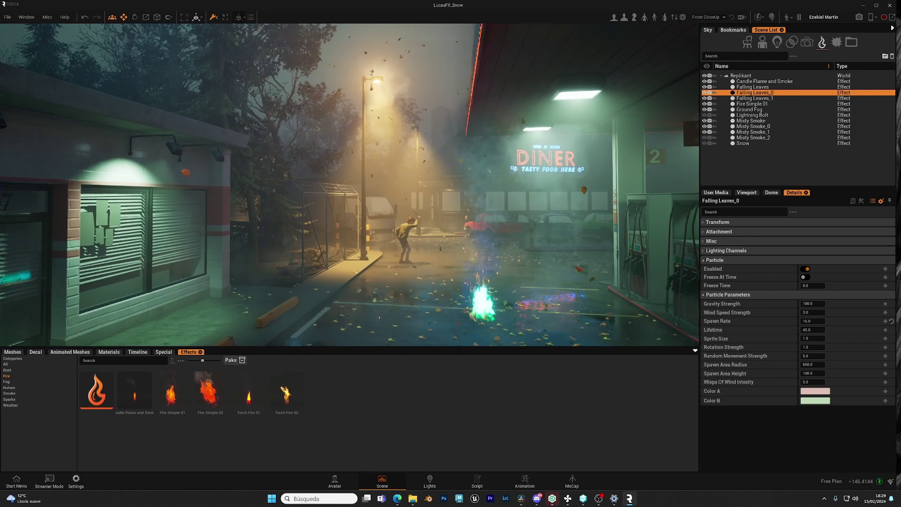
{"action": "mouse_move", "coordinate": [512, 206]}
{"action": "right_mouse_down"}
{"action": "mouse_move", "coordinate": [505, 196]}
{"action": "mouse_move", "coordinate": [525, 206]}
{"action": "right_mouse_up"}
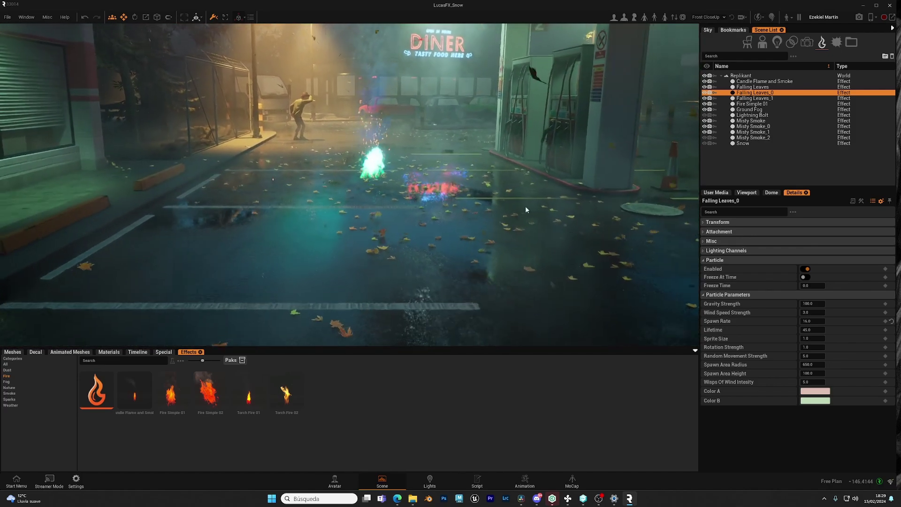
{"action": "scroll", "coordinate": [526, 205], "scroll_direction": "up", "scroll_amount": 2}
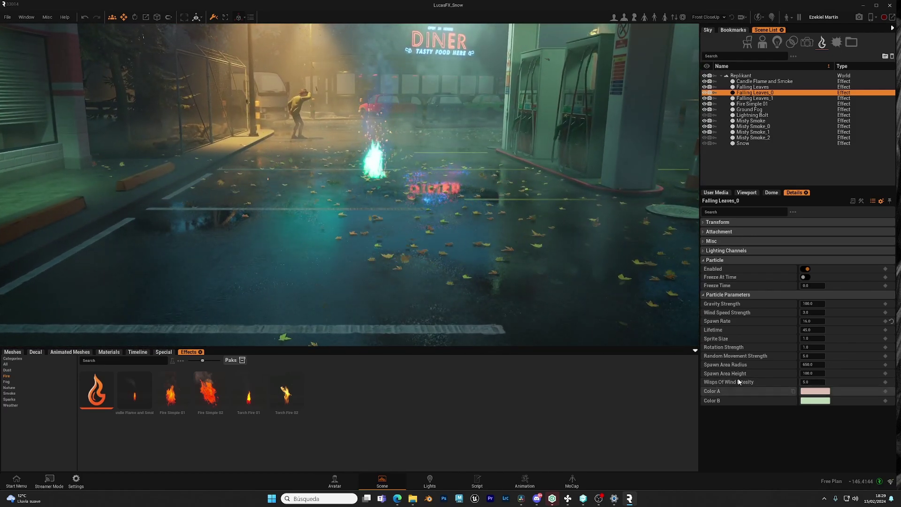
{"action": "left_click_drag", "start_coordinate": [809, 382], "coordinate": [812, 382]}
{"action": "key", "text": "Return"}
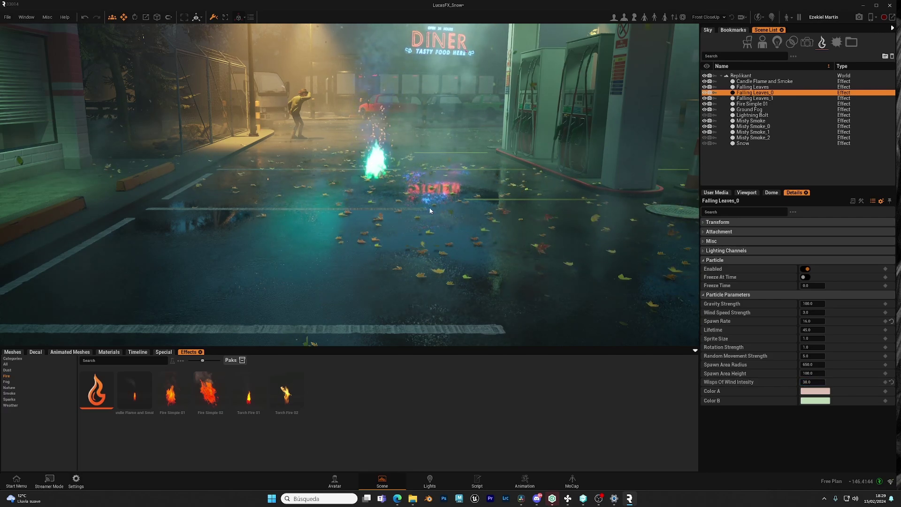
{"action": "right_click_drag", "start_coordinate": [430, 240], "coordinate": [473, 225]}
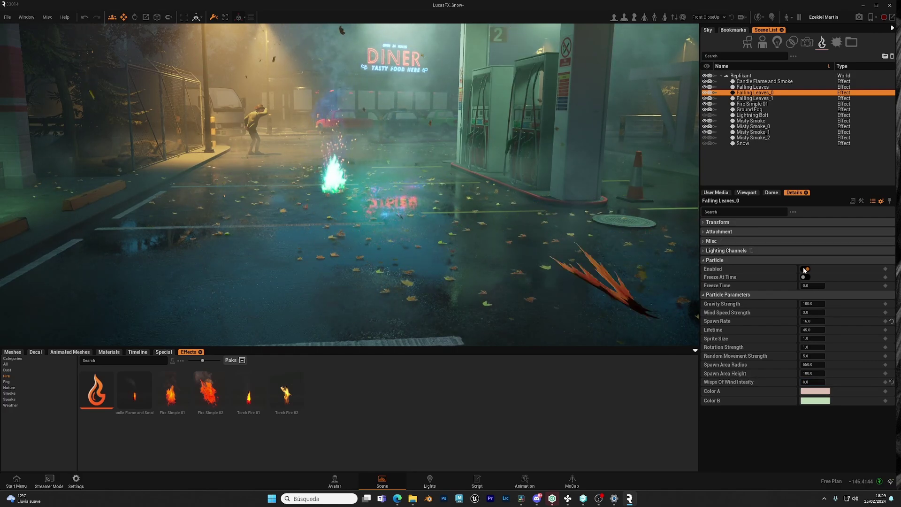
{"action": "right_click_drag", "start_coordinate": [459, 259], "coordinate": [399, 218]}
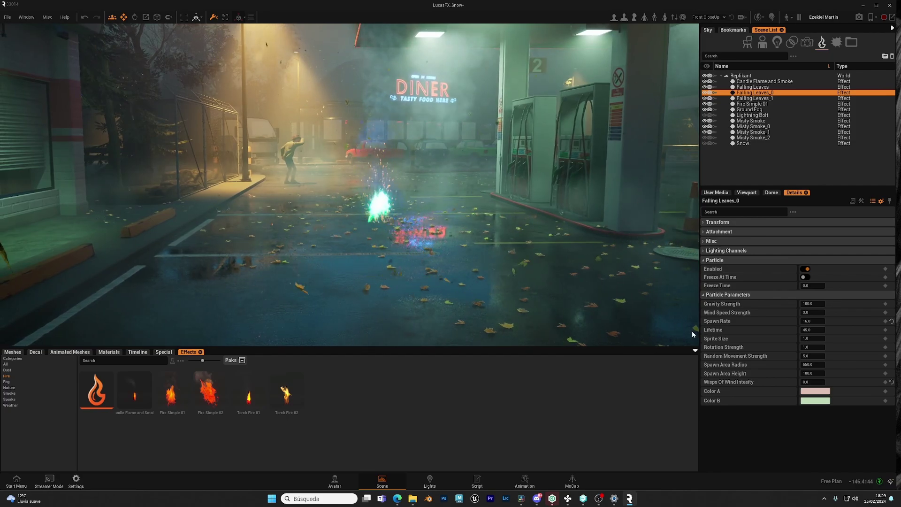
{"action": "right_click_drag", "start_coordinate": [493, 283], "coordinate": [475, 233]}
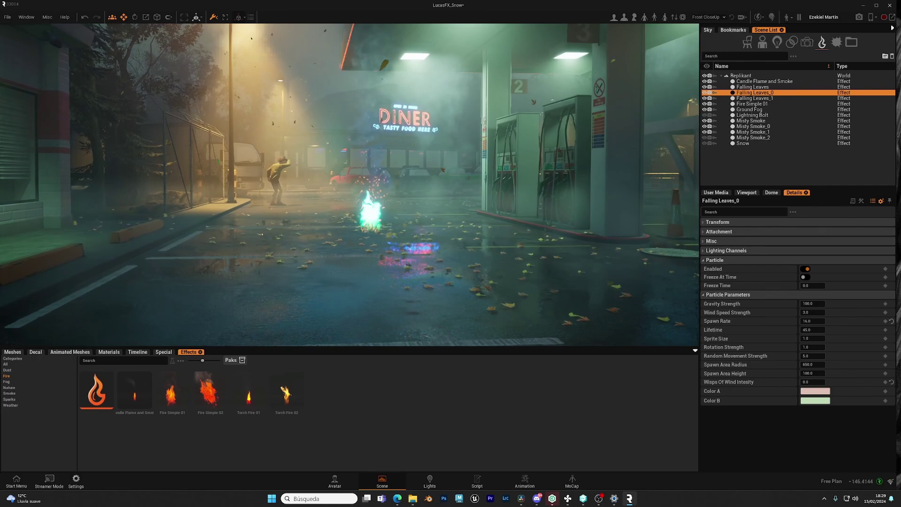
{"action": "right_click_drag", "start_coordinate": [666, 336], "coordinate": [641, 336]}
{"action": "right_click_drag", "start_coordinate": [593, 284], "coordinate": [451, 283]}
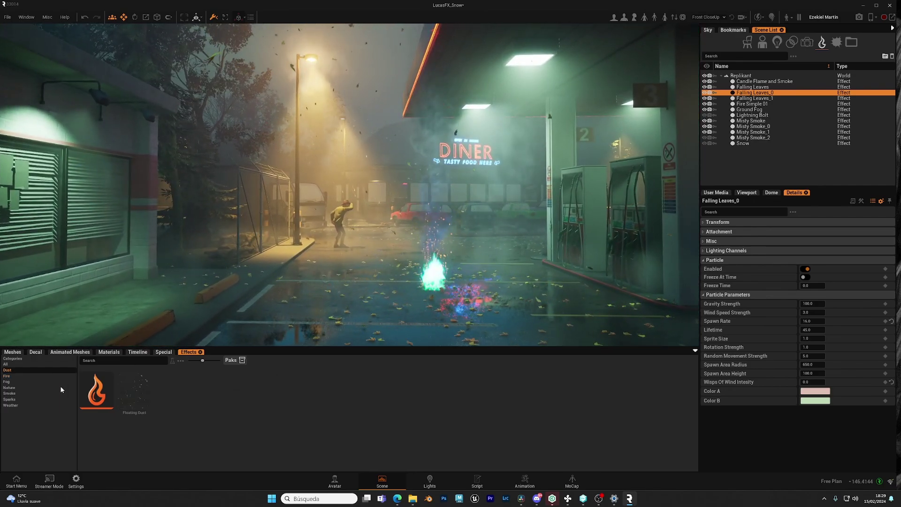
Browse the Nature, Sparks and Weather effect categories and slightly enlarge the scene viewport
{"action": "left_click", "coordinate": [17, 388]}
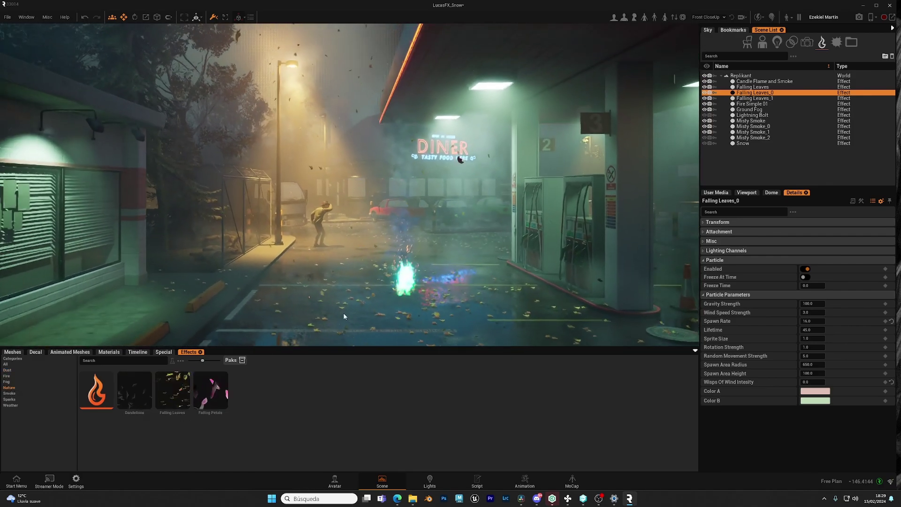
{"action": "left_click", "coordinate": [18, 400]}
{"action": "left_click", "coordinate": [21, 406]}
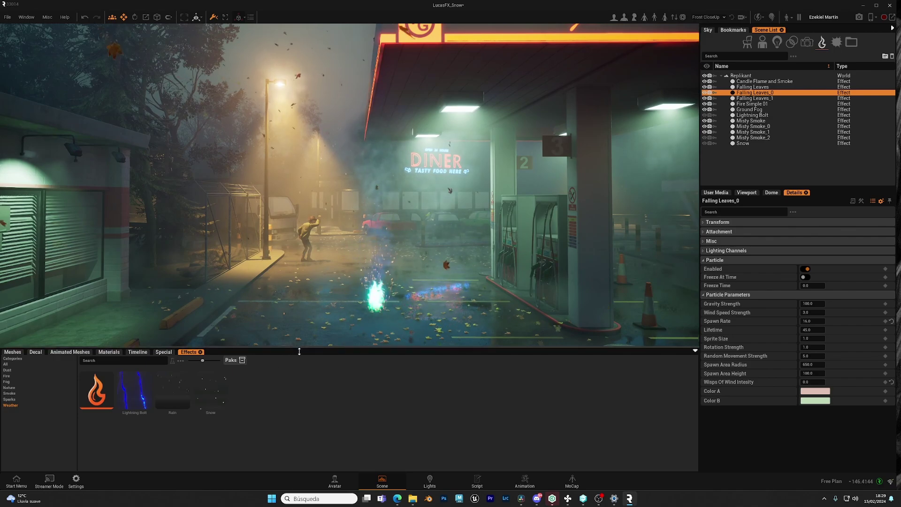
{"action": "left_click_drag", "start_coordinate": [295, 348], "coordinate": [296, 364]}
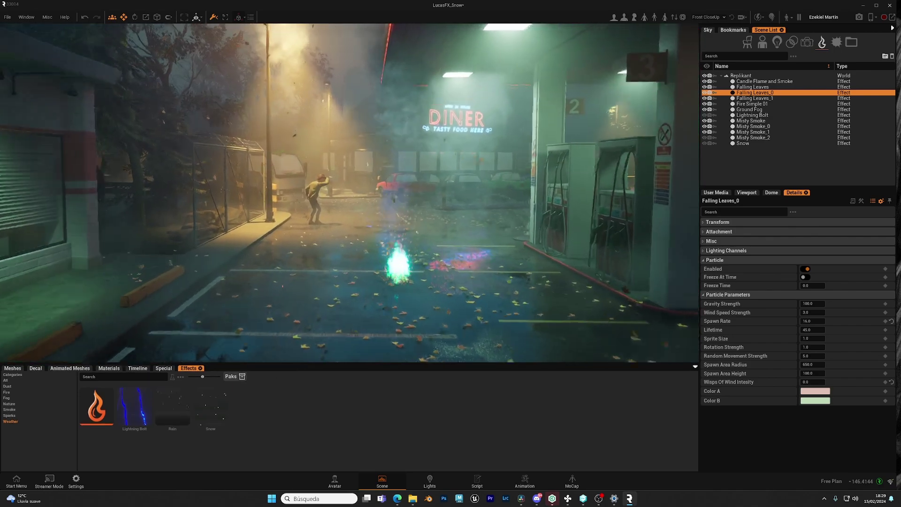